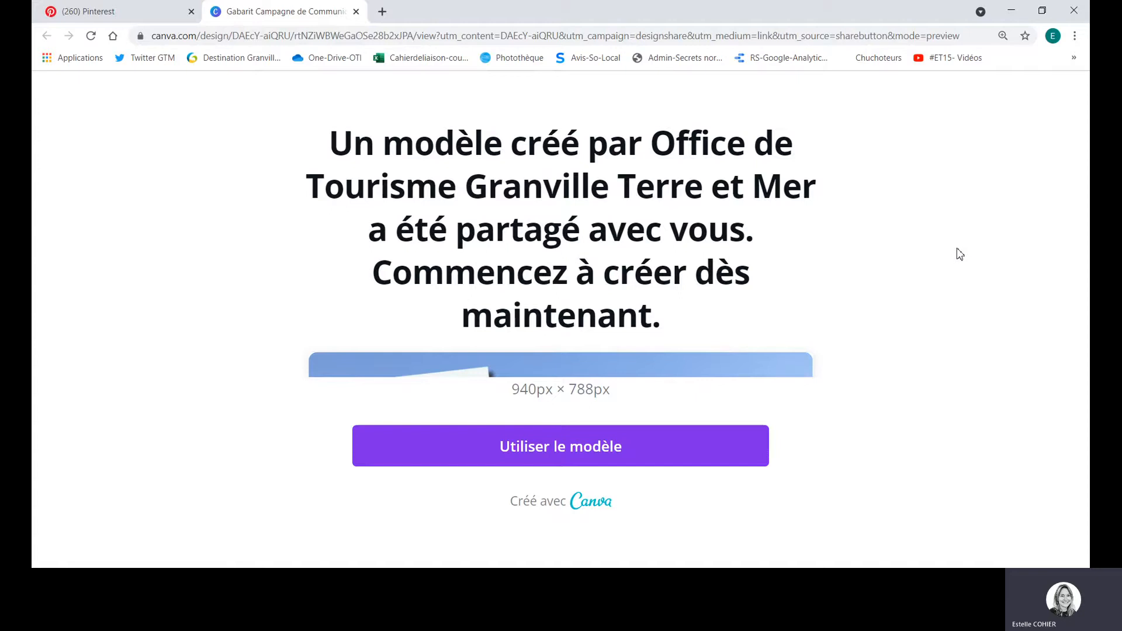
Start a design from the shared template and upload the photo 20180503_175205.jpg from the computer's desktop
click(562, 451)
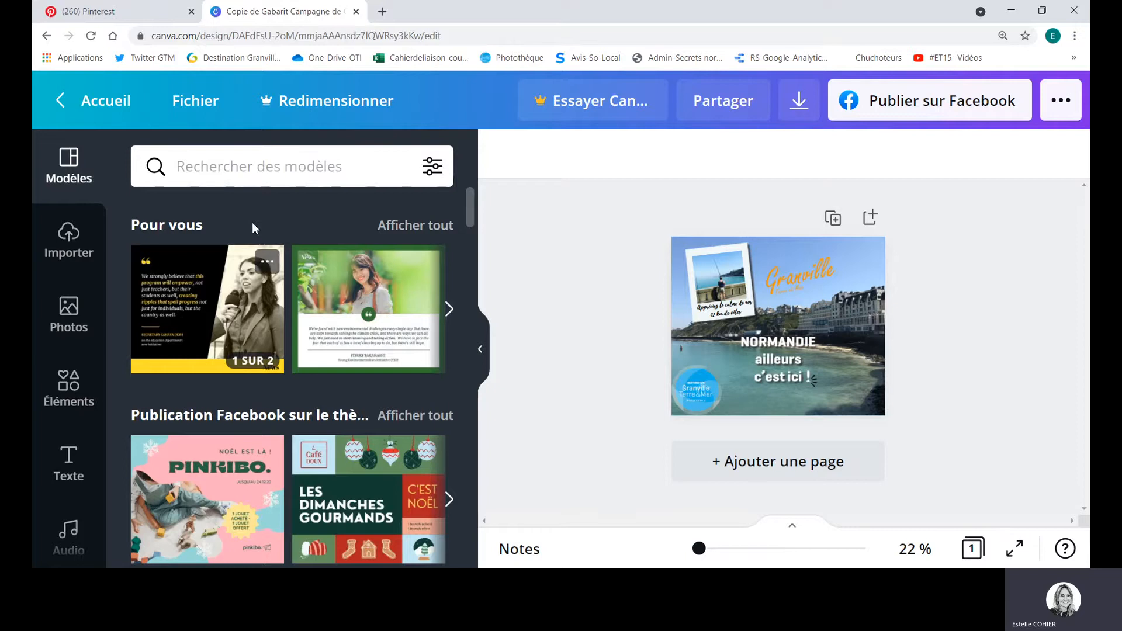
click(63, 245)
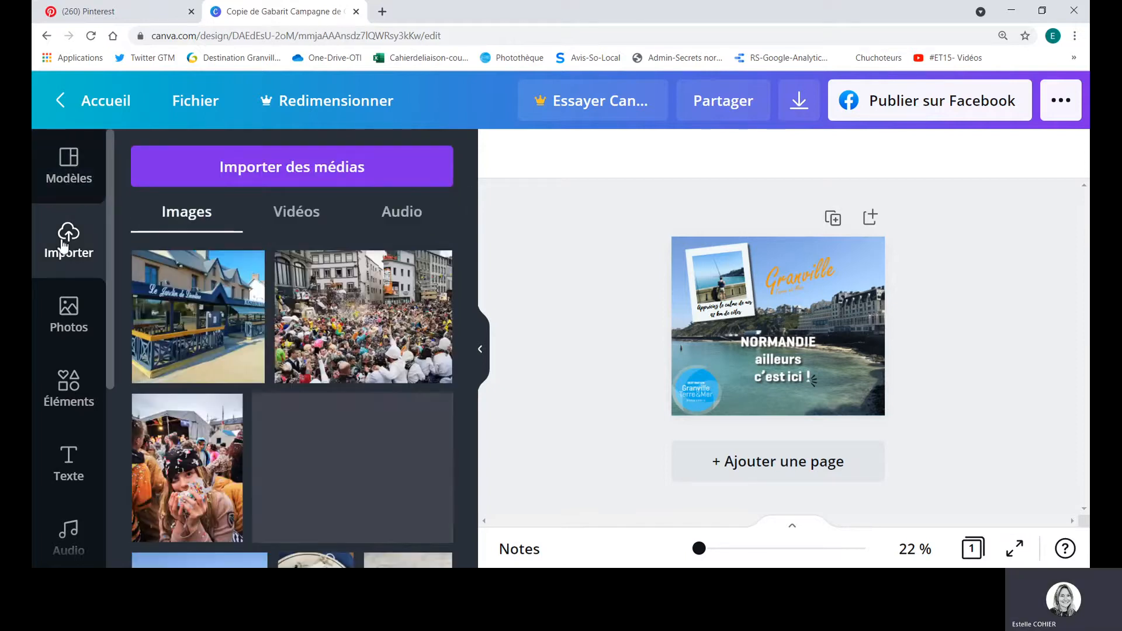
click(281, 169)
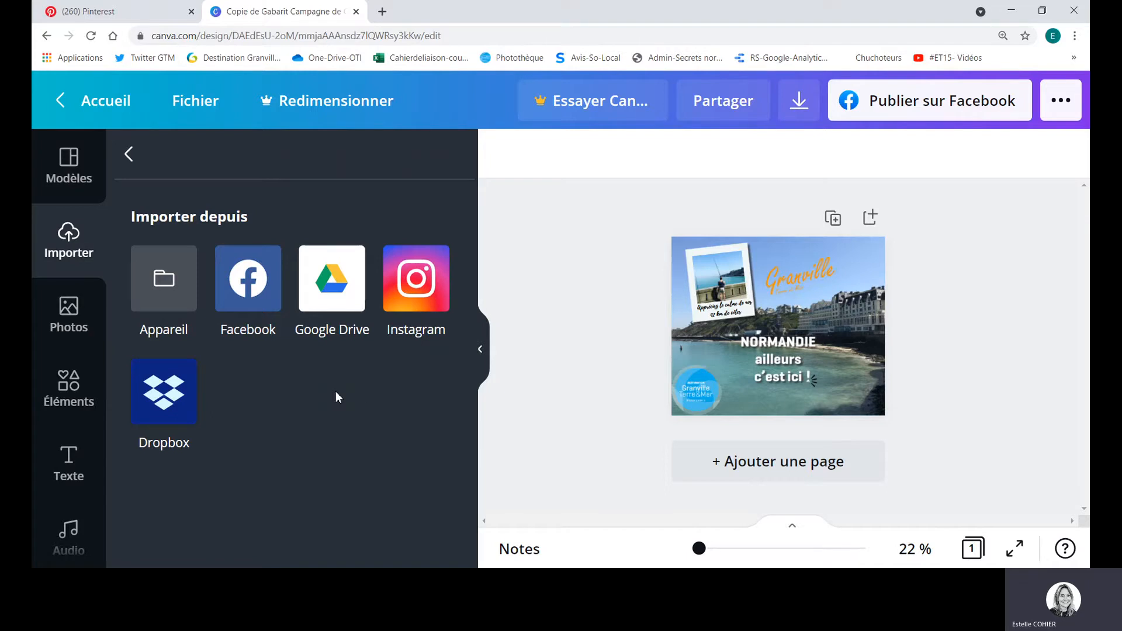
click(173, 285)
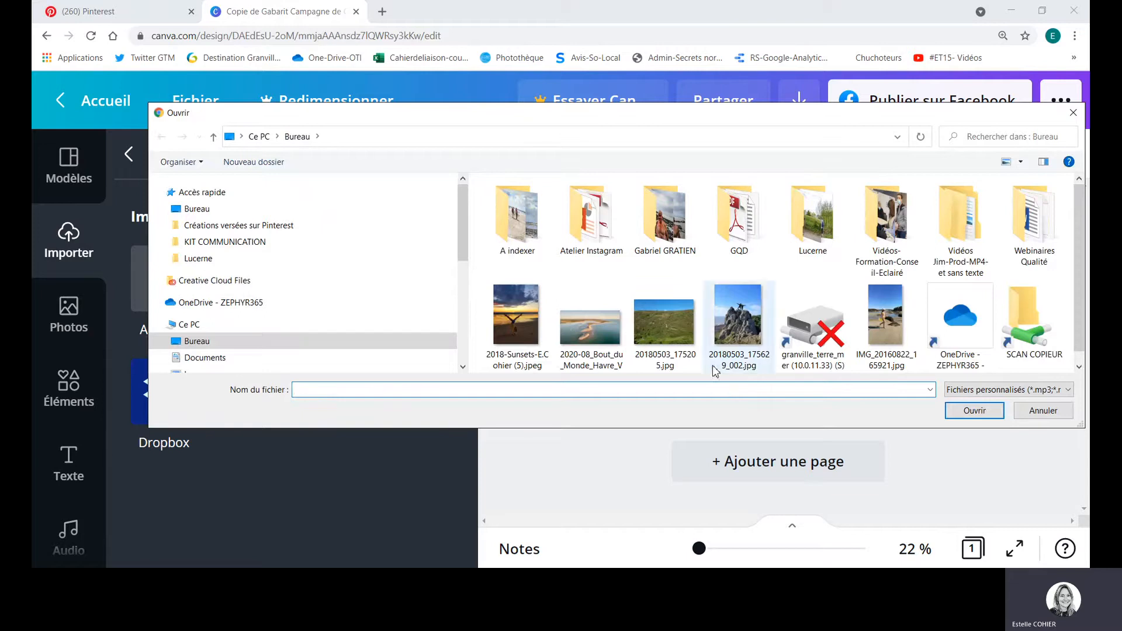
click(663, 331)
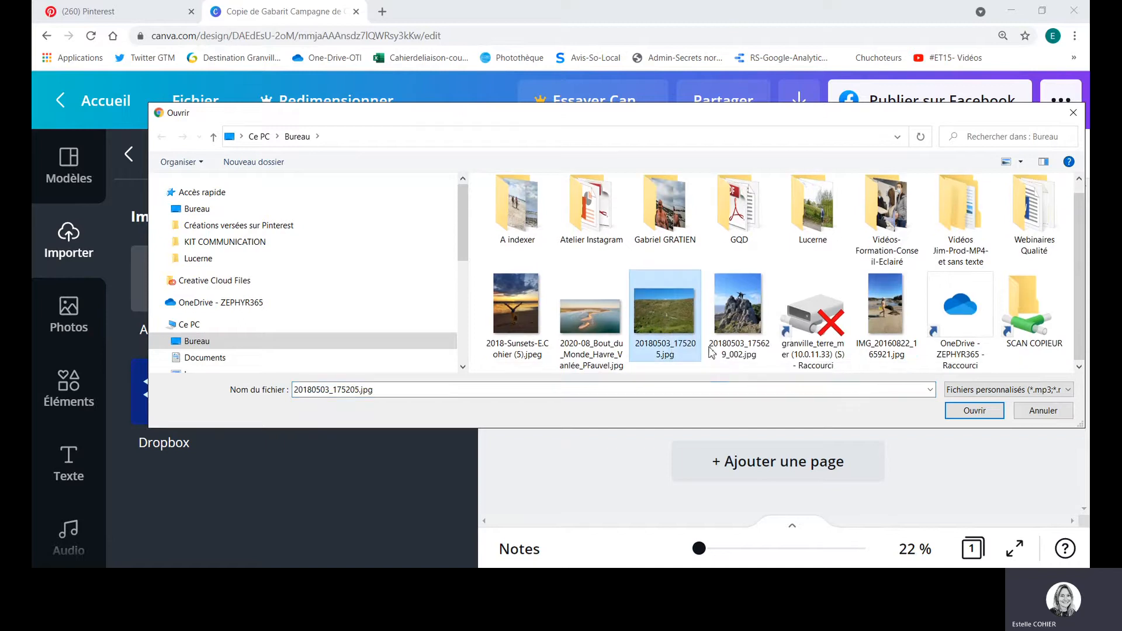
click(974, 412)
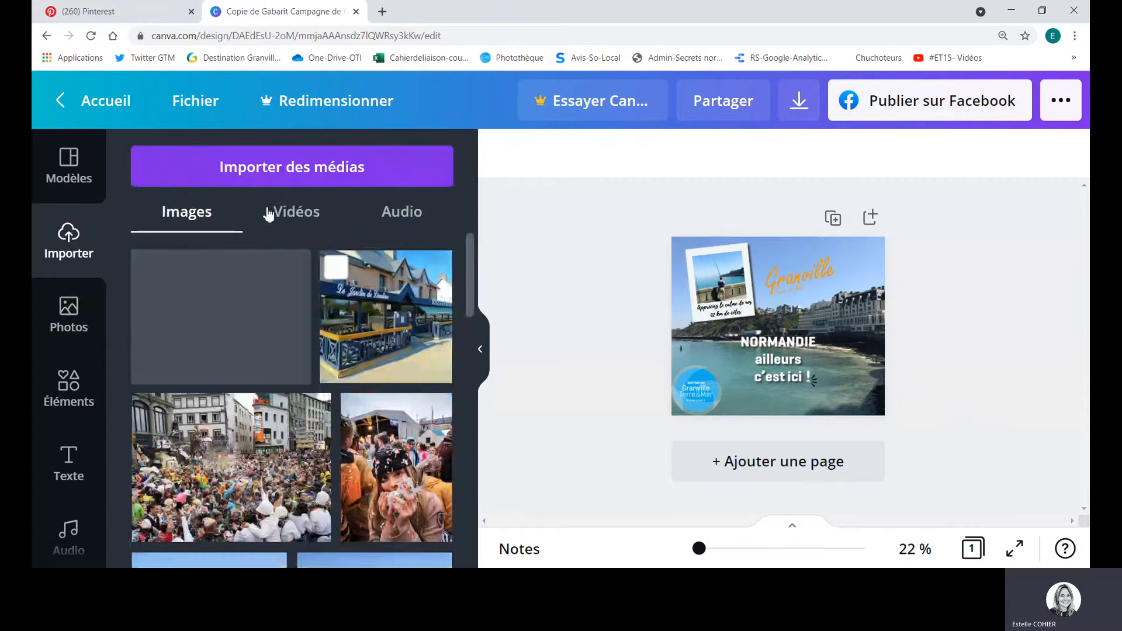
Upload a second photo, 20180503_175629_002.jpg, from the computer's desktop
click(289, 165)
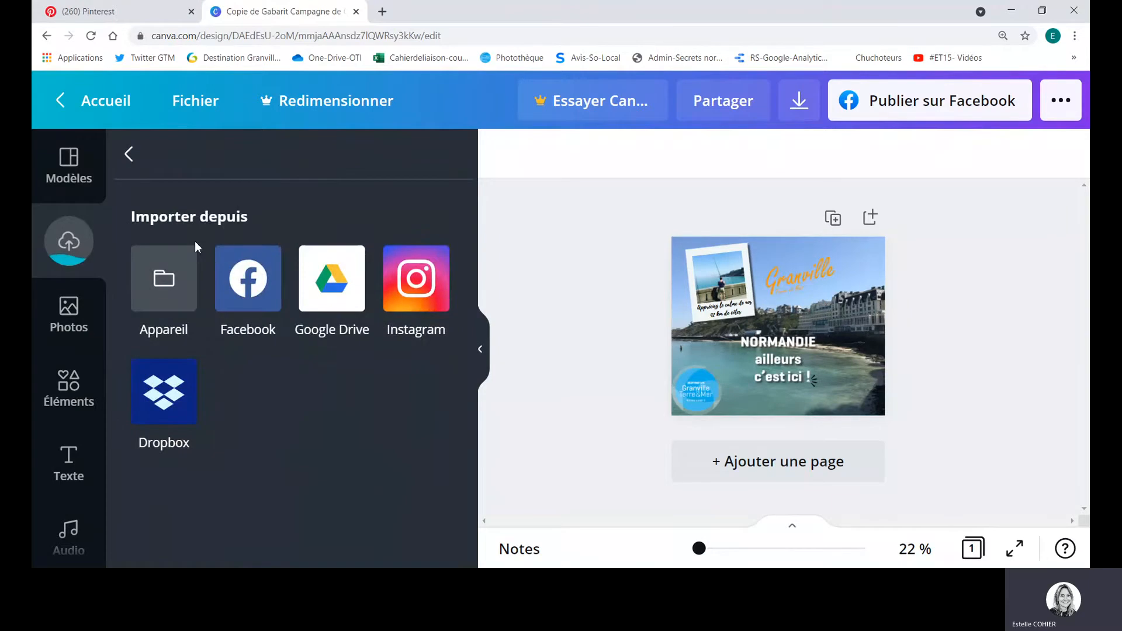
click(165, 295)
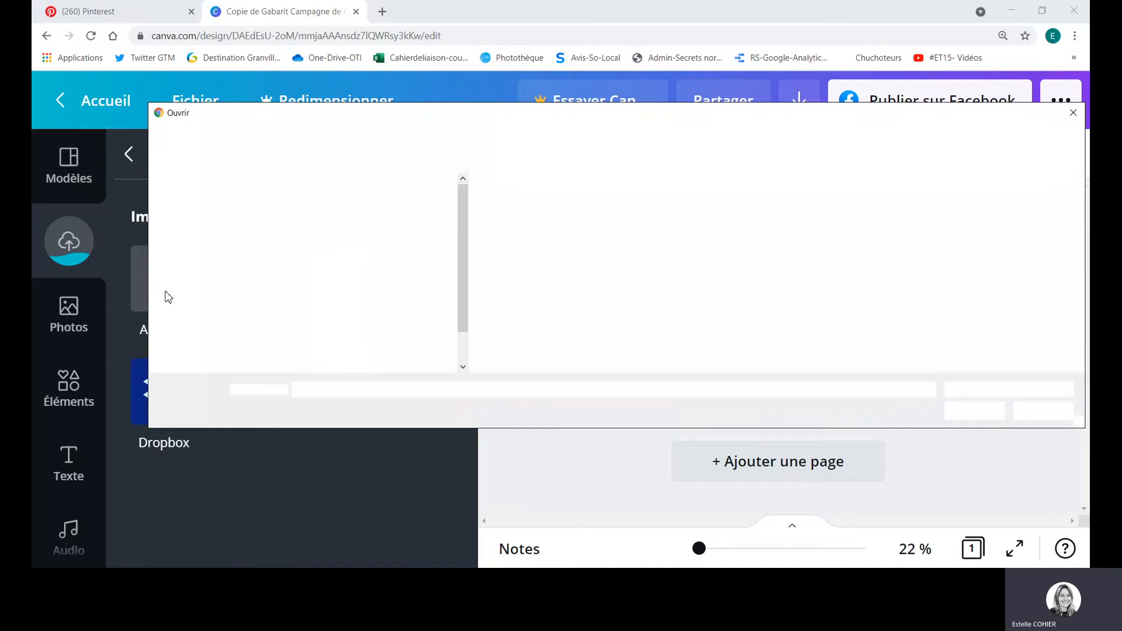
click(738, 307)
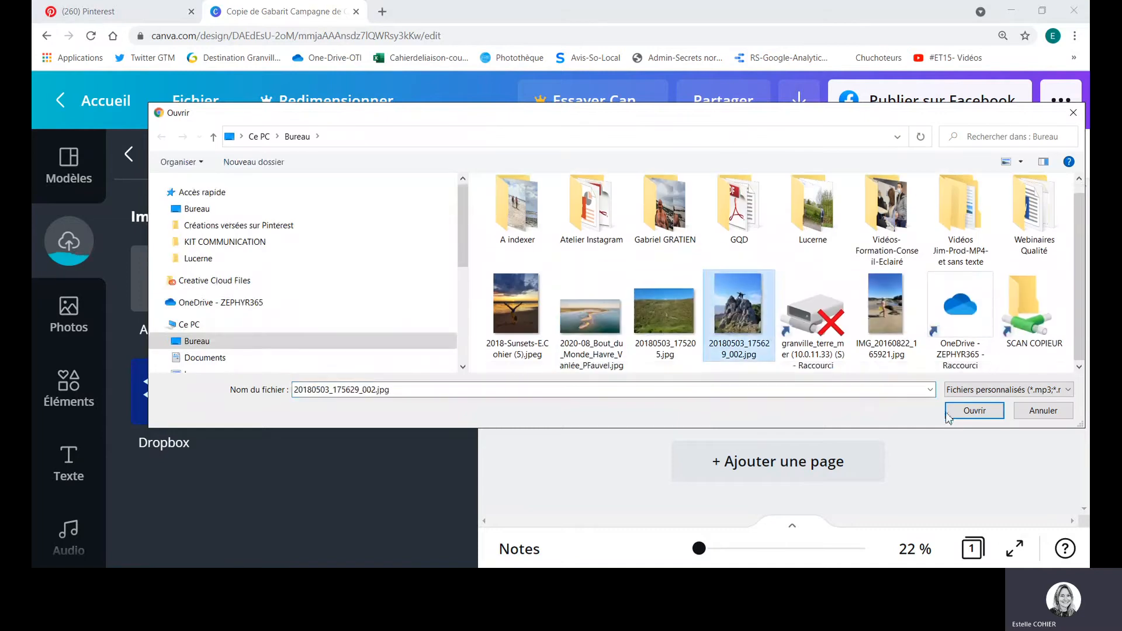
click(956, 412)
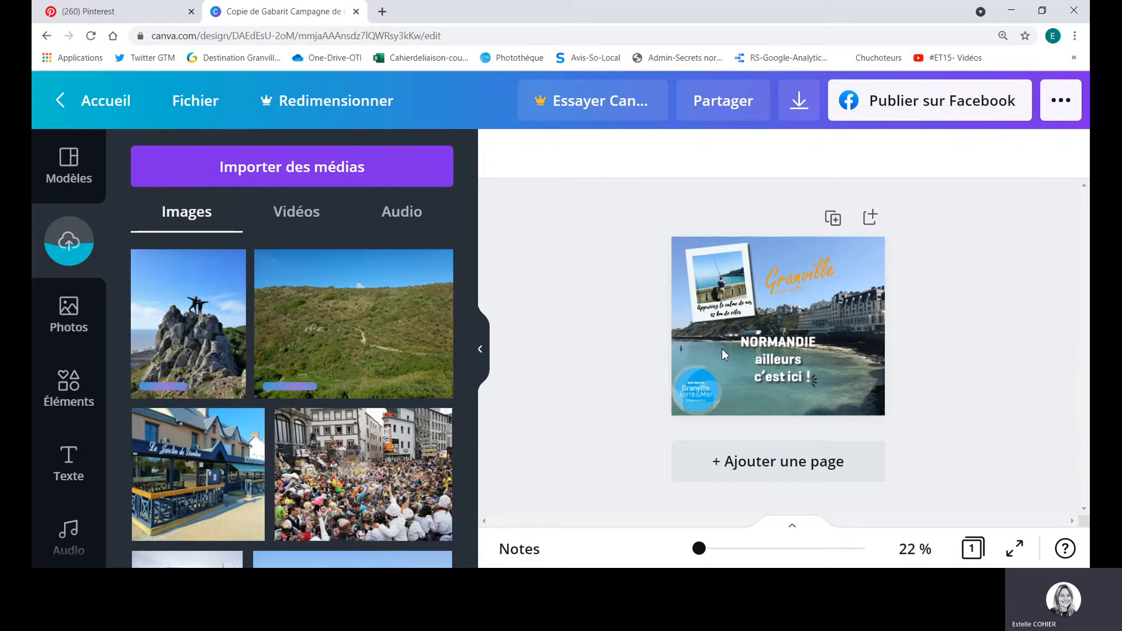
Replace the polaroid's caption with "Arpentez le rocher du Sard à Carolles"
click(735, 313)
click(738, 311)
scroll(739, 311, up, 1)
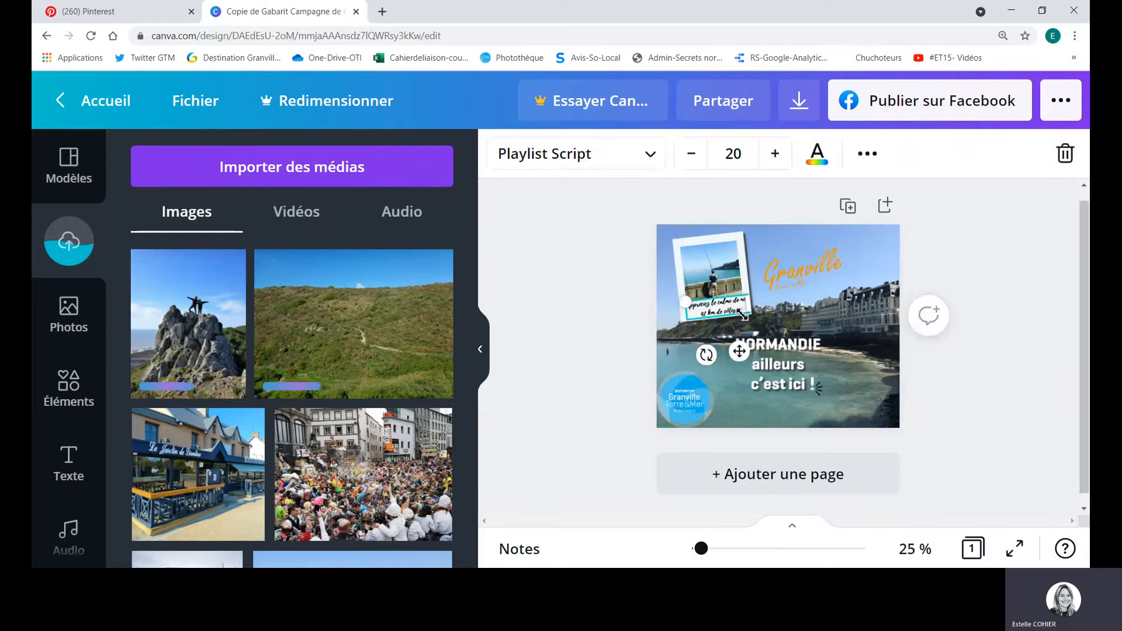
scroll(741, 315, up, 3)
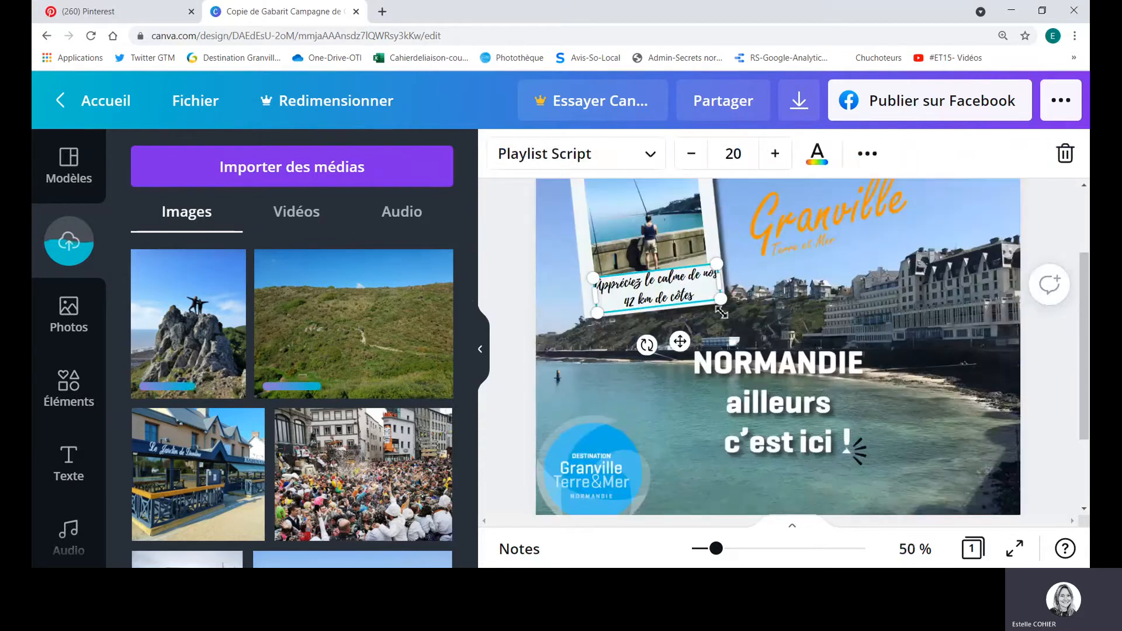
click(695, 299)
key(BackSpace)
key(BackSpace)
key(BackSpace)
key(BackSpace)
key(BackSpace)
key(BackSpace)
key(BackSpace)
key(BackSpace)
key(BackSpace)
key(BackSpace)
key(BackSpace)
key(BackSpace)
key(BackSpace)
key(BackSpace)
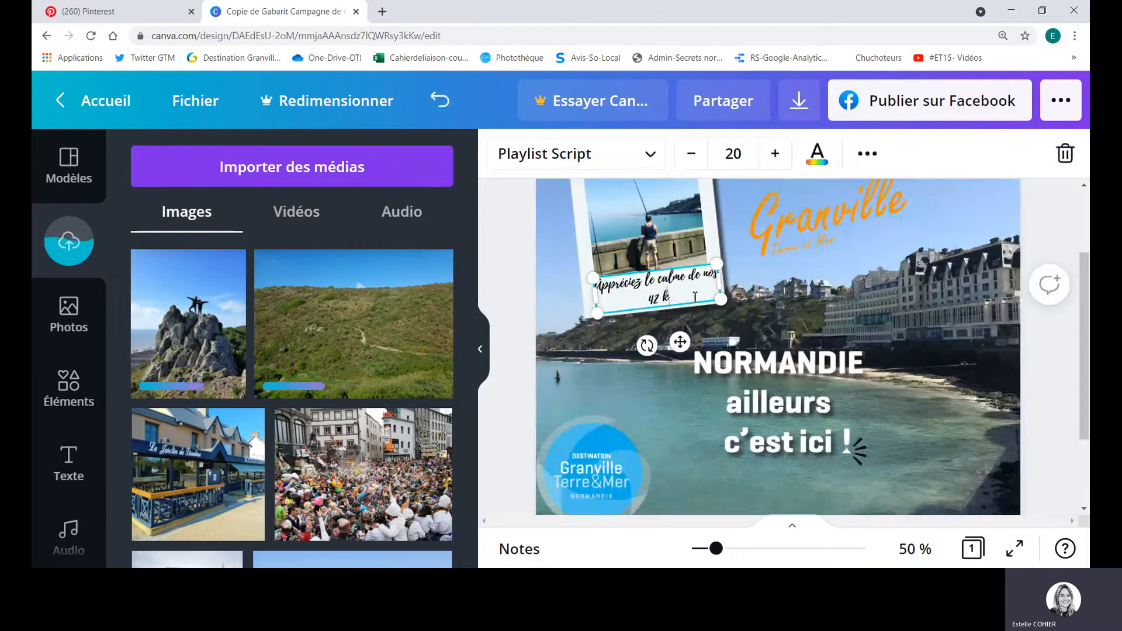
key(BackSpace)
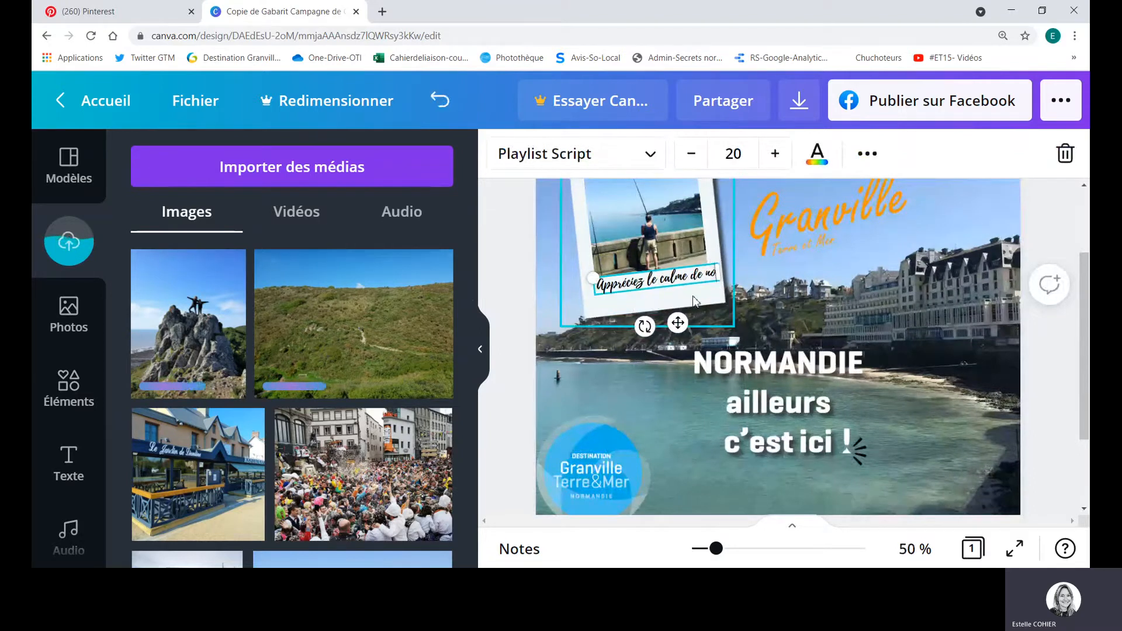
key(BackSpace)
key(BackSpace)
key(BackSpace)
key(BackSpace)
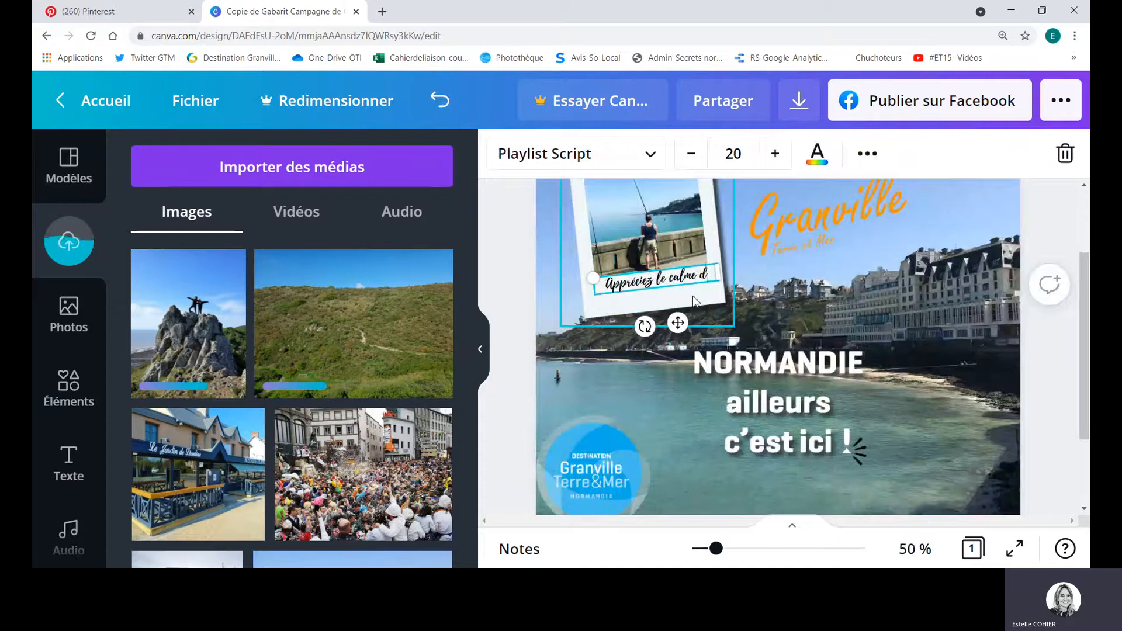
key(ctrl+a)
text(Arpentez le rocher du Sard à Carolles)
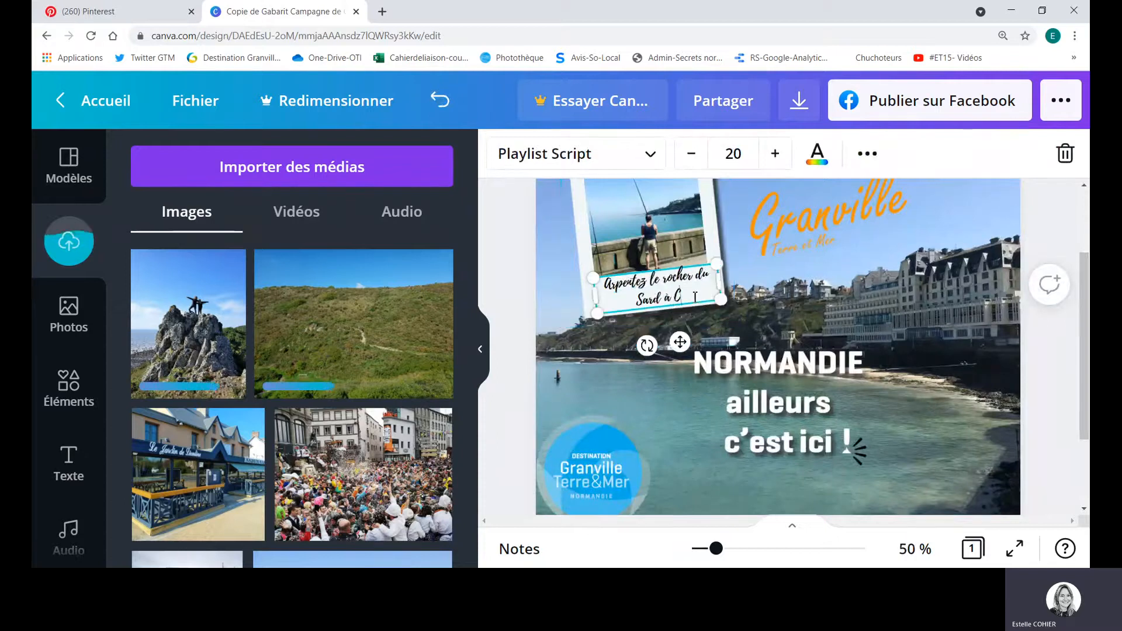
click(787, 304)
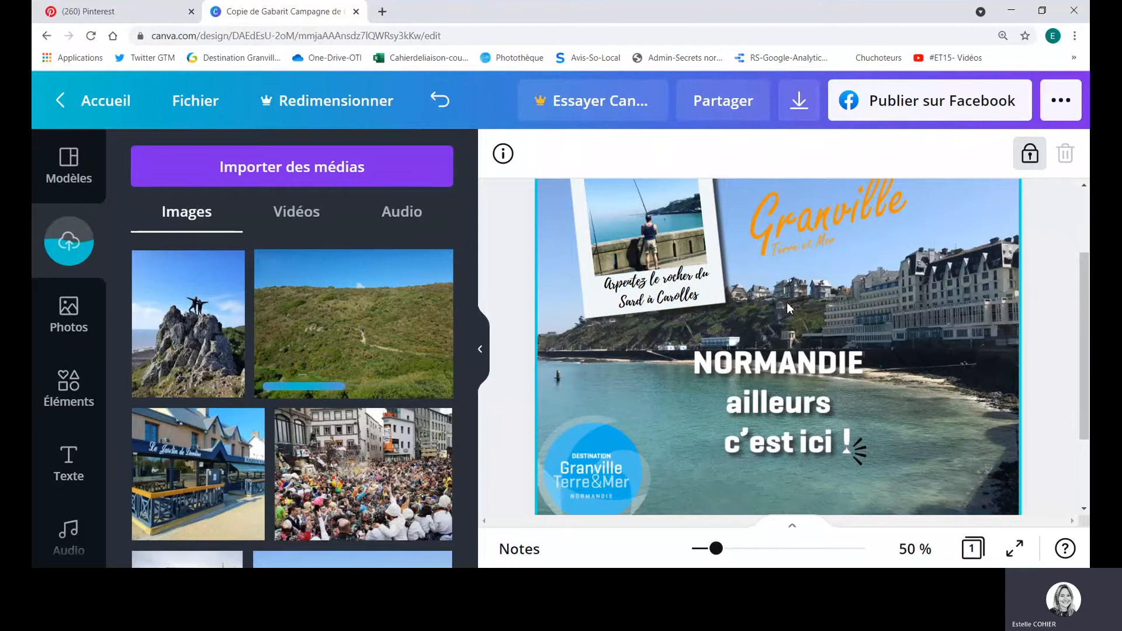
Replace the angler photo inside the polaroid frame with the uploaded photo of people standing on the rock
scroll(1082, 380, up, 2)
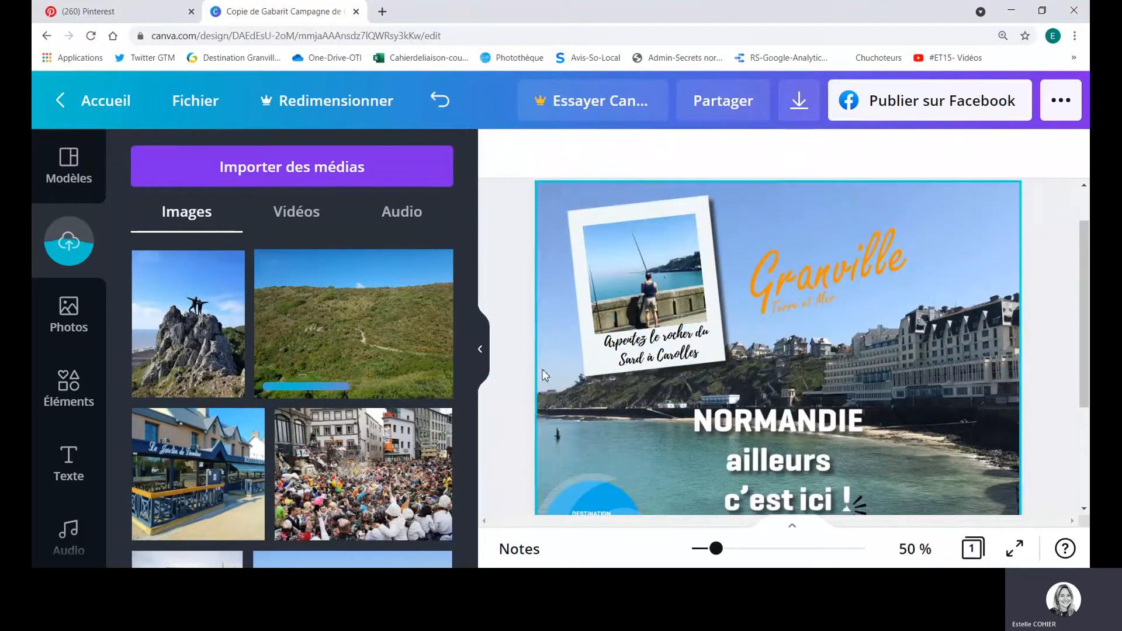
click(658, 286)
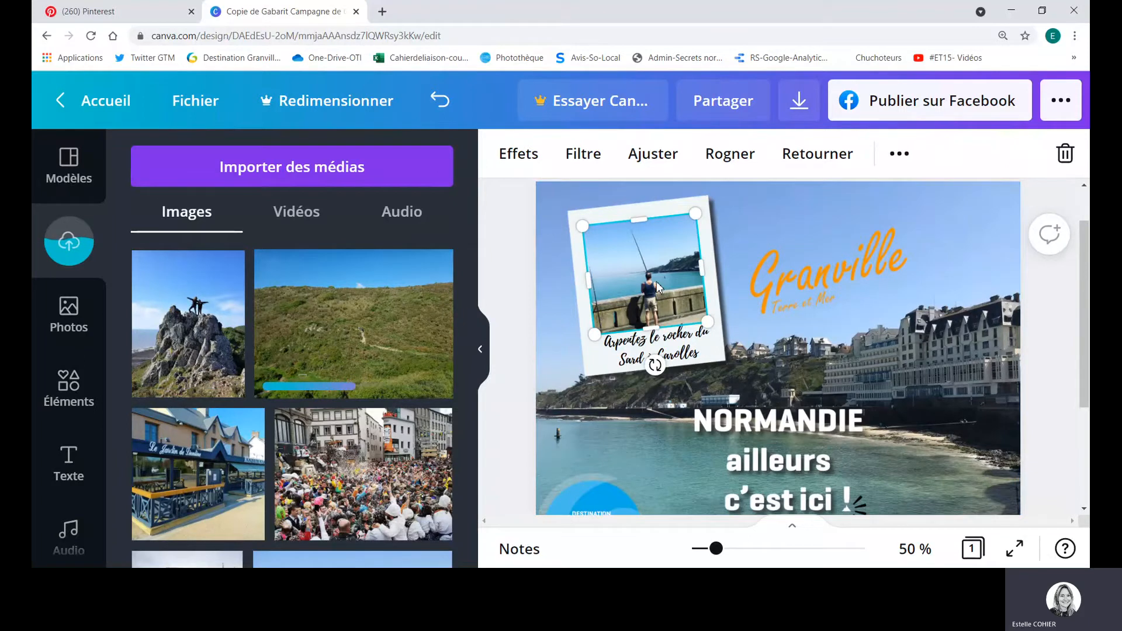
drag(187, 350, 534, 314)
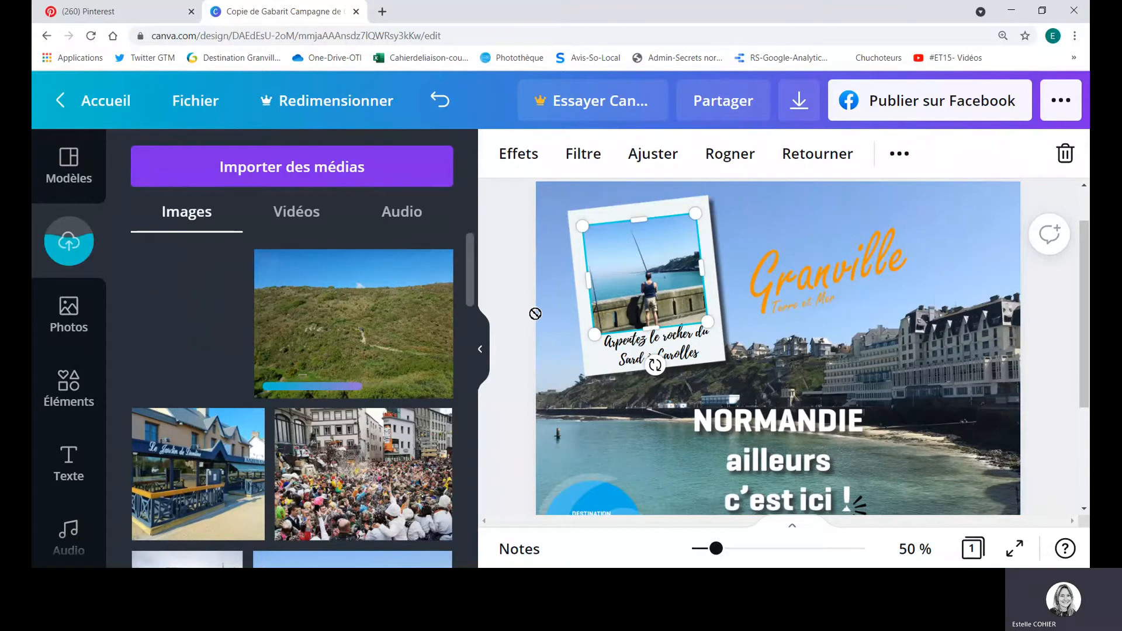
drag(535, 314, 602, 302)
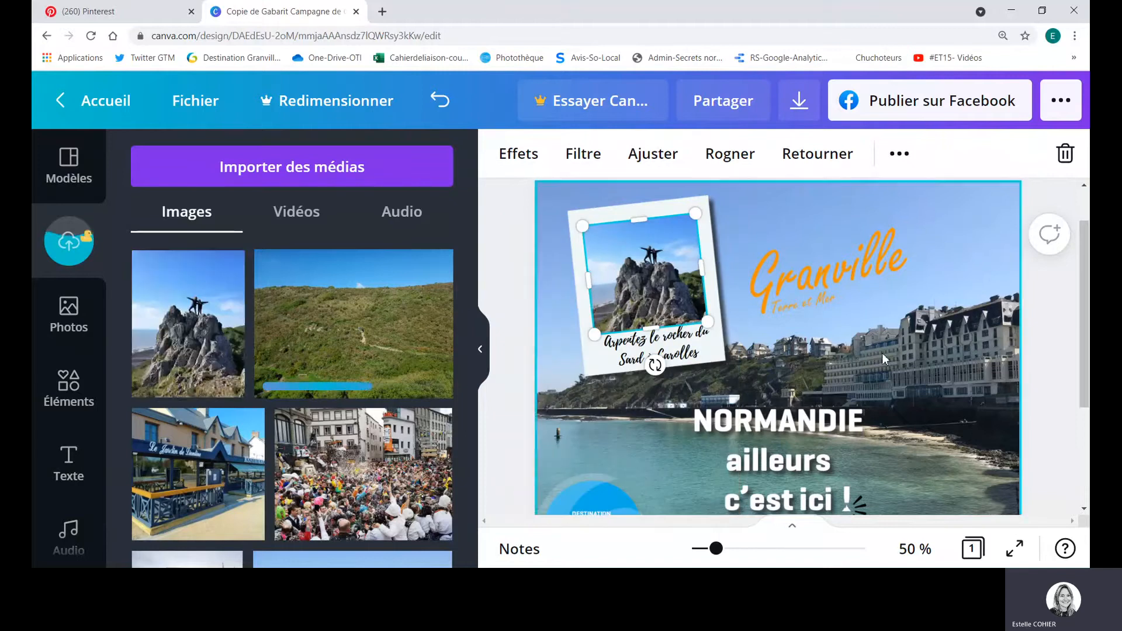
Shift the orange Granville Terre et Mer logo and the "NORMANDIE ailleurs c'est ici !" slogan further right in the design
scroll(1078, 328, down, 1)
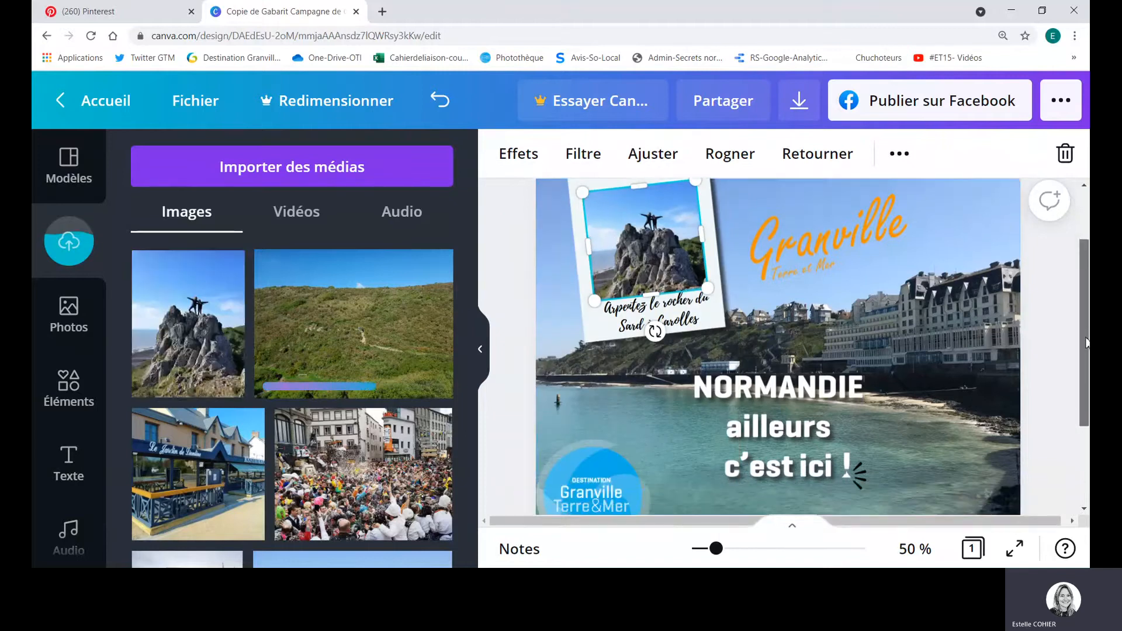
click(1087, 343)
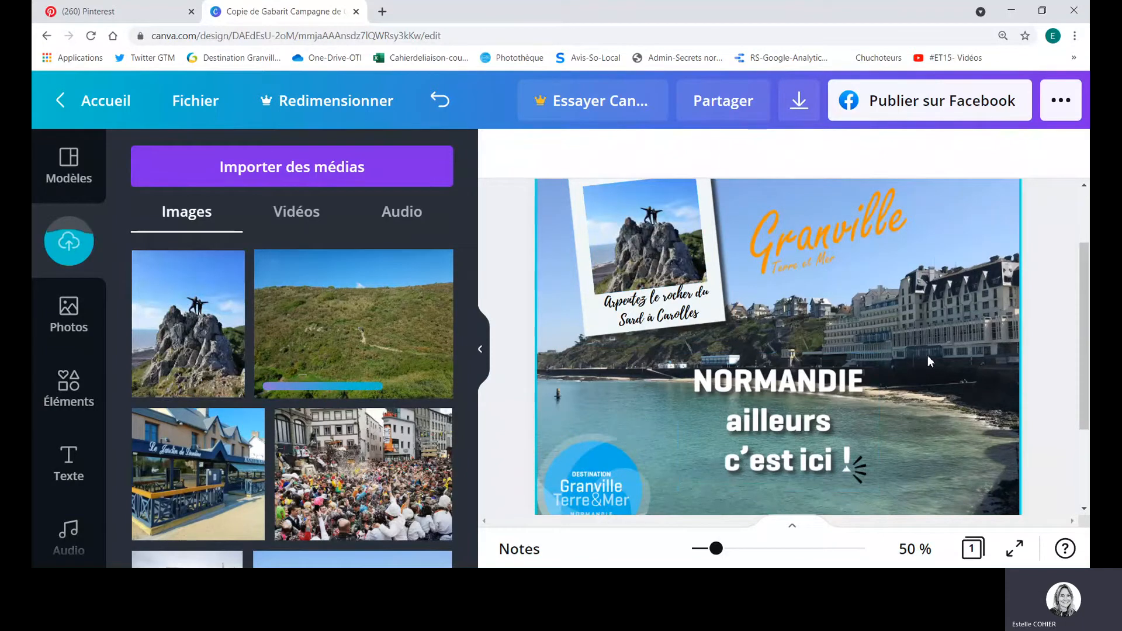
click(841, 240)
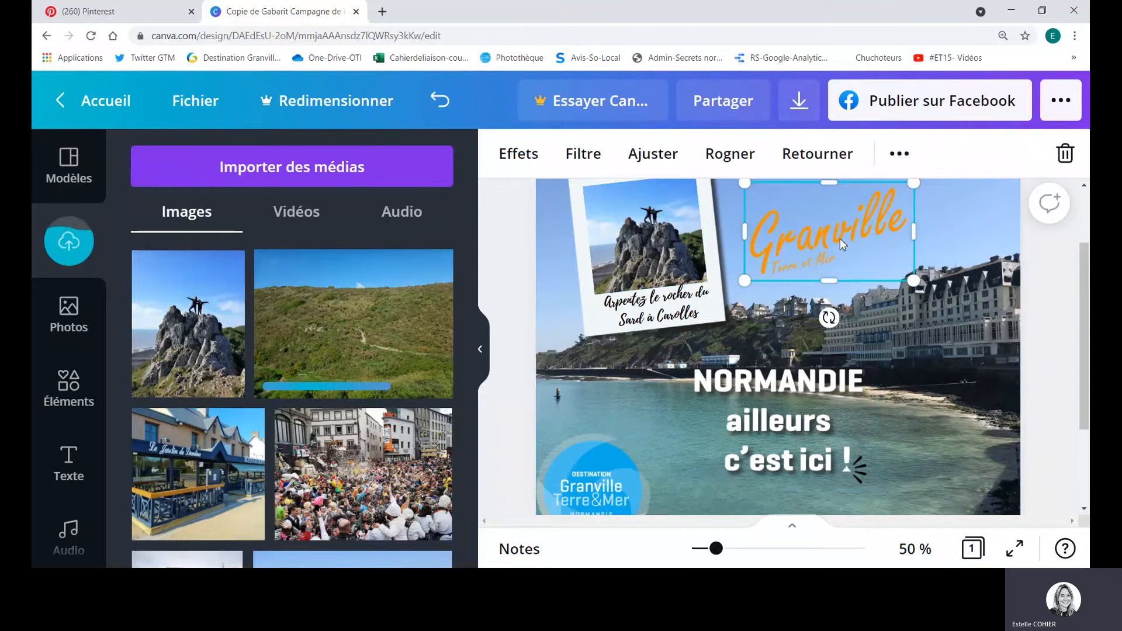
drag(840, 238, 900, 241)
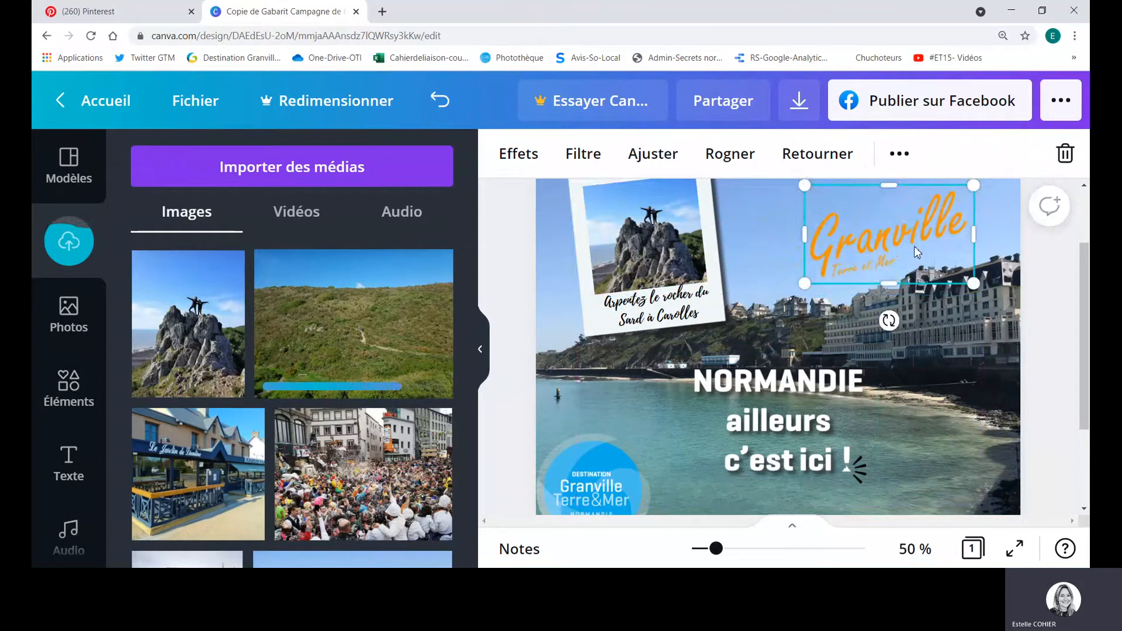
mouse_move(913, 253)
mouse_down()
mouse_move(946, 381)
mouse_move(920, 252)
mouse_up()
click(810, 408)
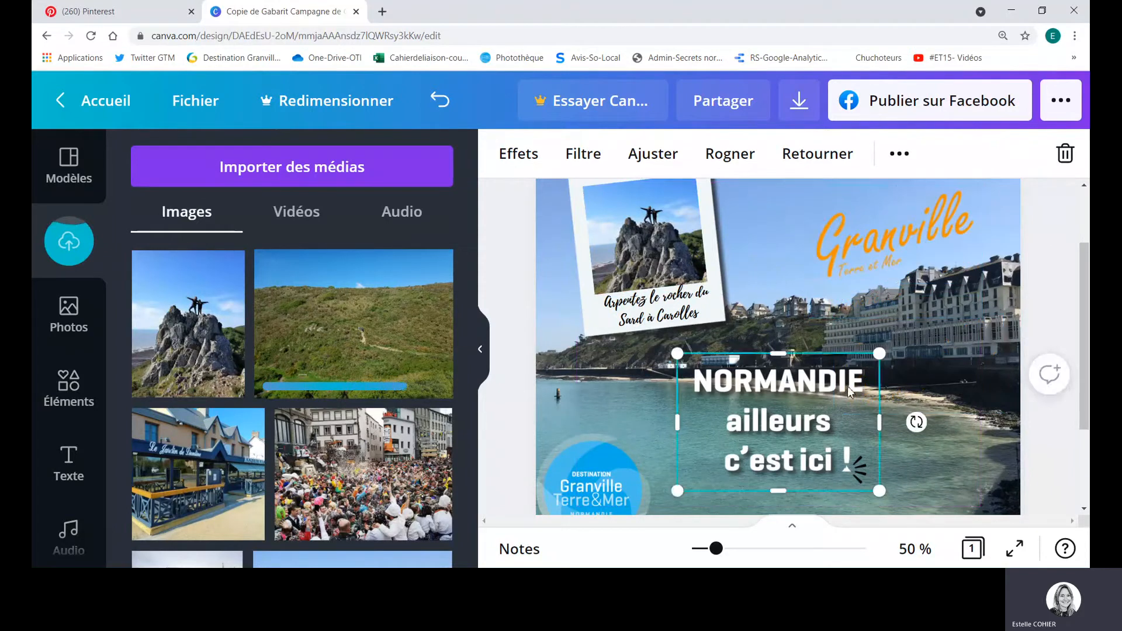
drag(849, 393, 915, 375)
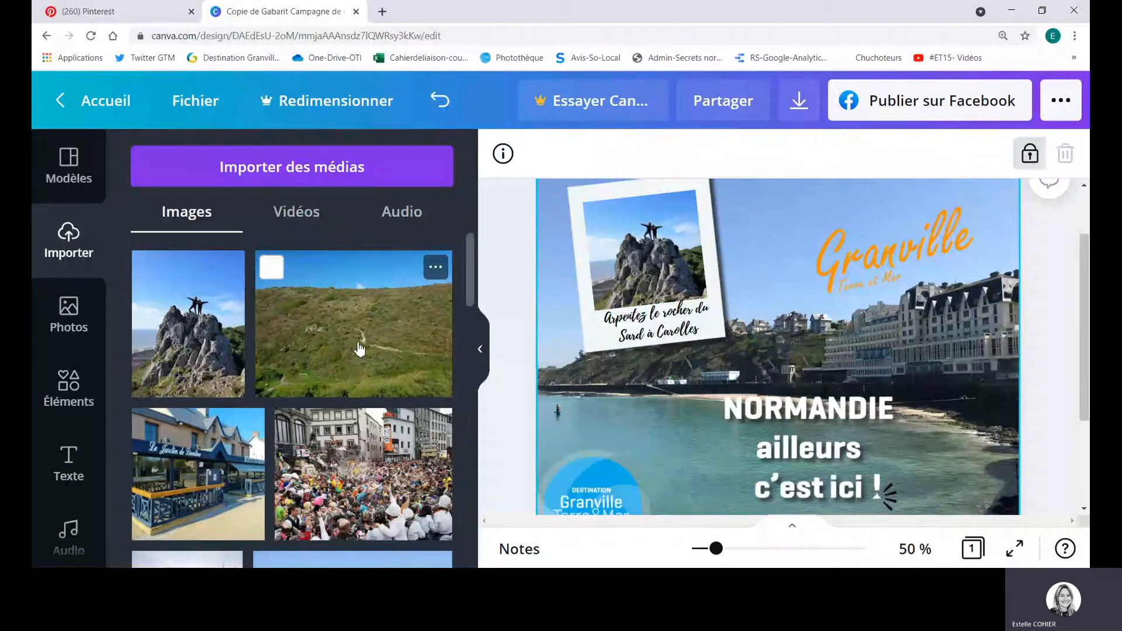
Add the uploaded green hillside photo to the page and make it replace the background image
drag(359, 349, 809, 359)
right_click(809, 359)
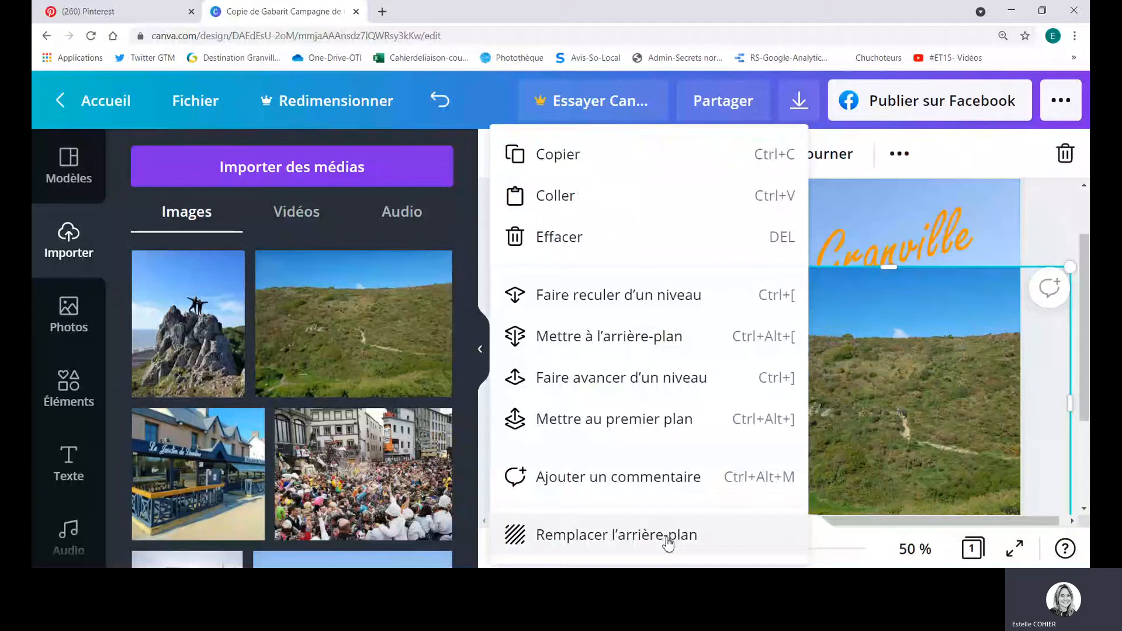
click(668, 535)
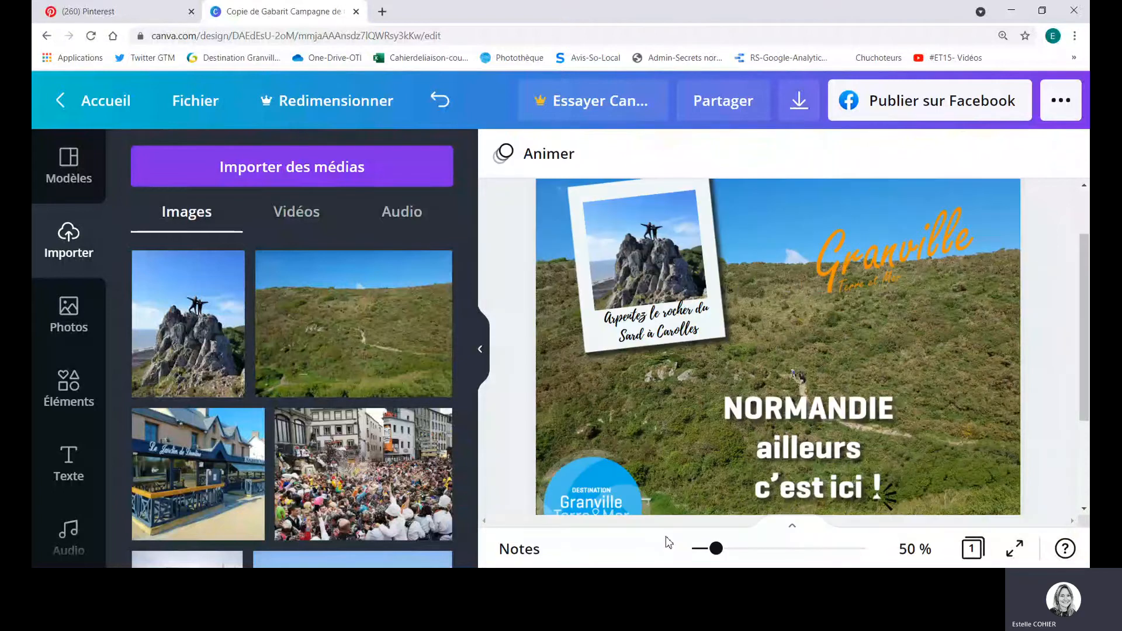
Lower the orange Granville logo so it sits over the hillside, above the slogan
click(867, 269)
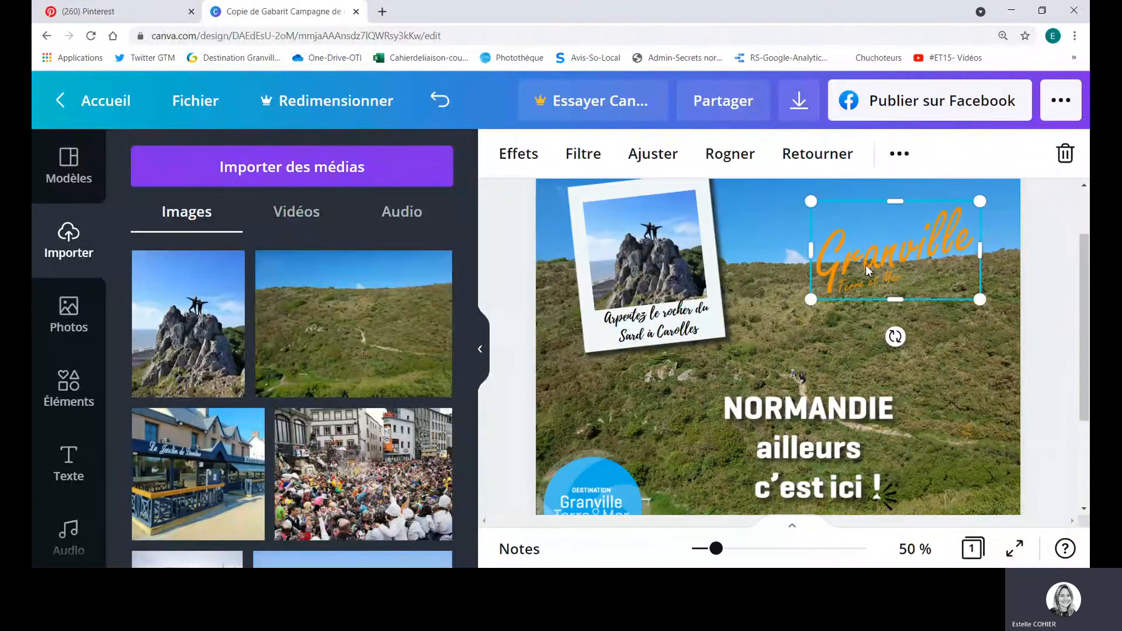
drag(864, 265, 863, 314)
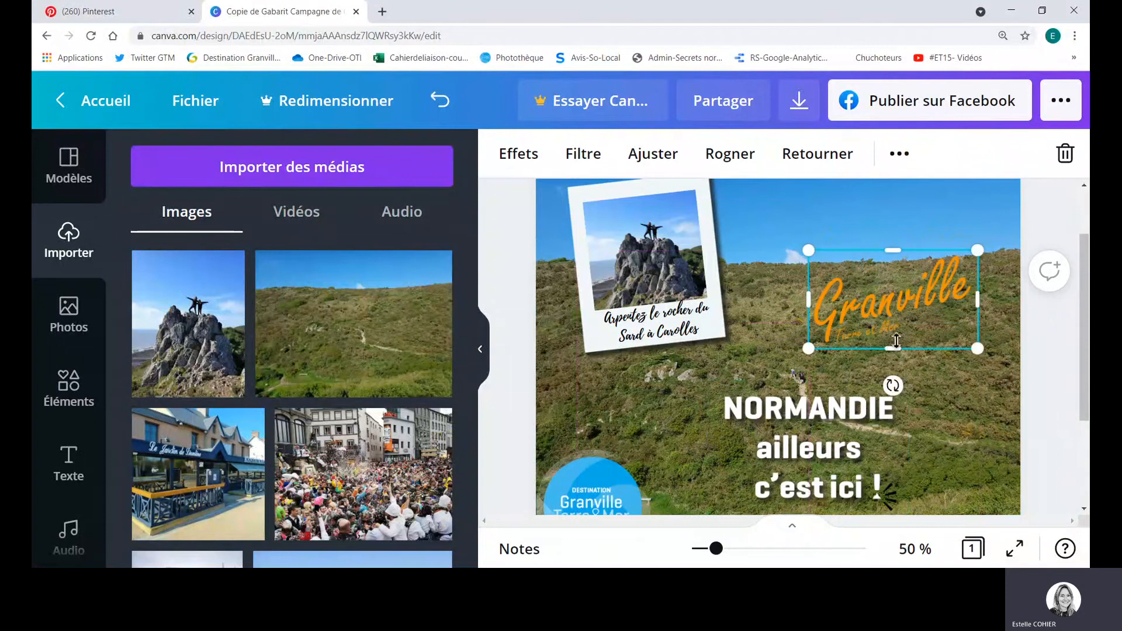
drag(1081, 313, 1081, 327)
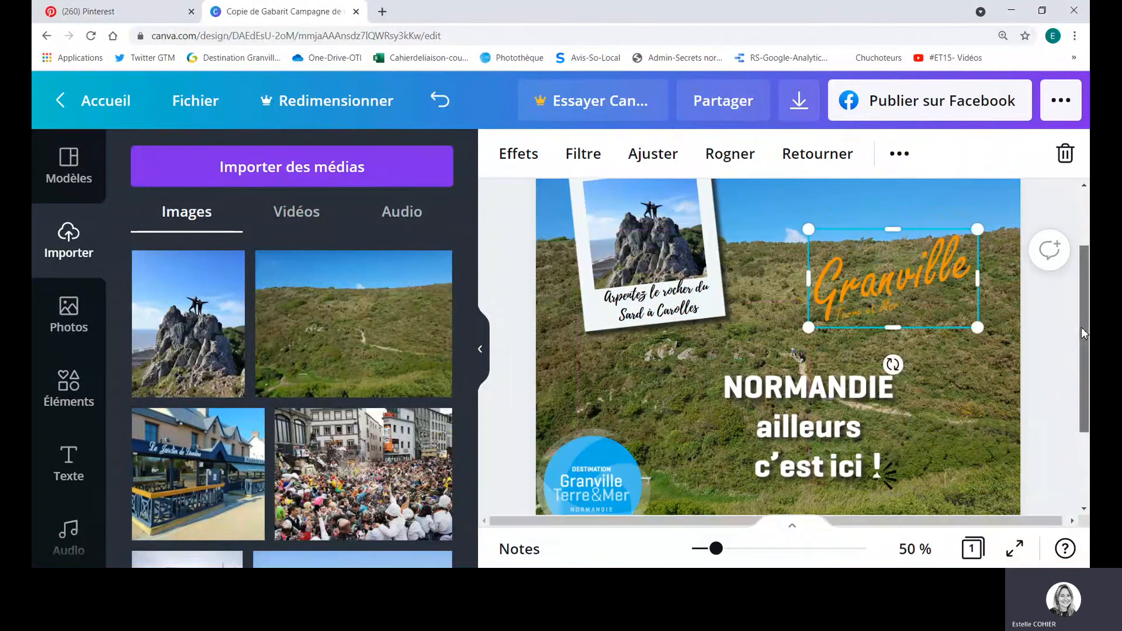
key(ctrl+minus)
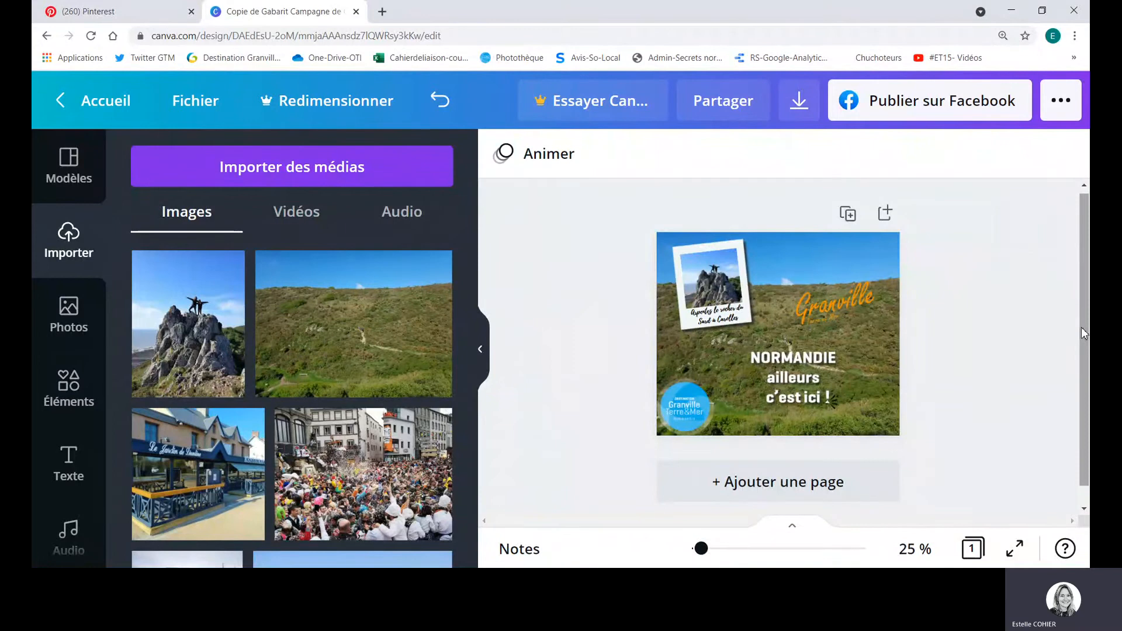
key(ctrl+plus)
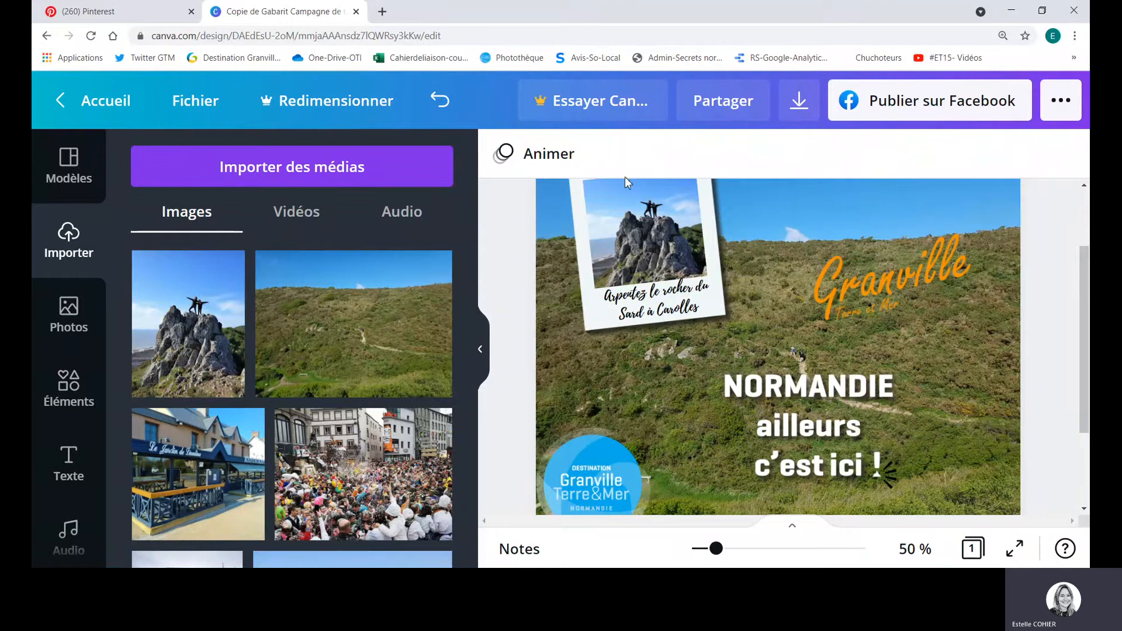
Select the polaroid frame together with its rock photo and caption, and move them to the lower right of the design
click(625, 208)
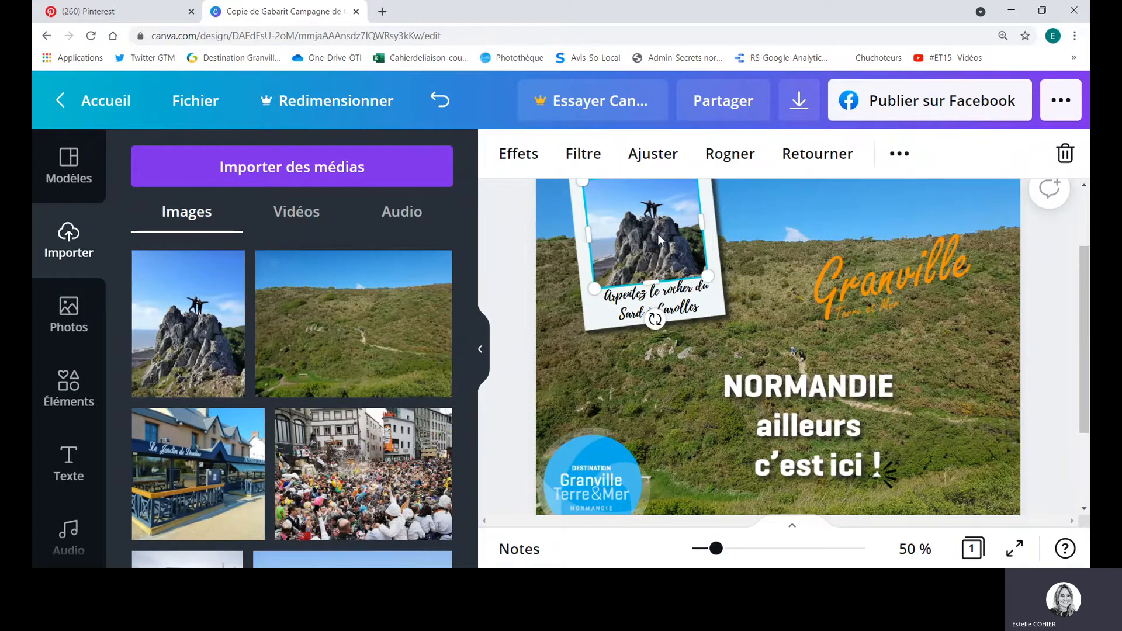
click(606, 321)
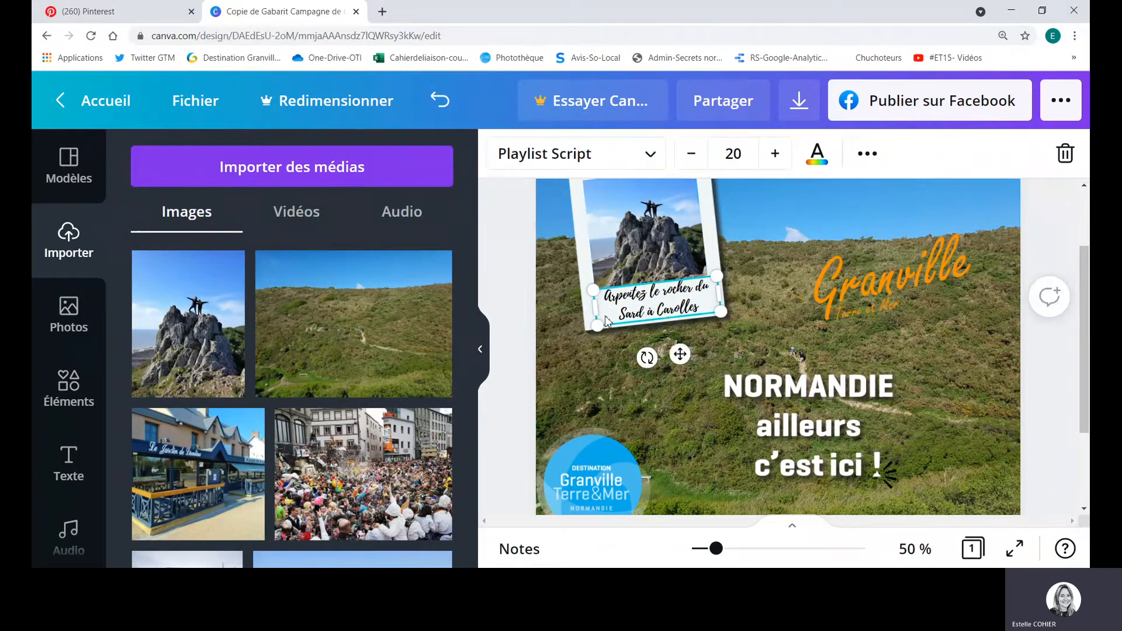
click(635, 270)
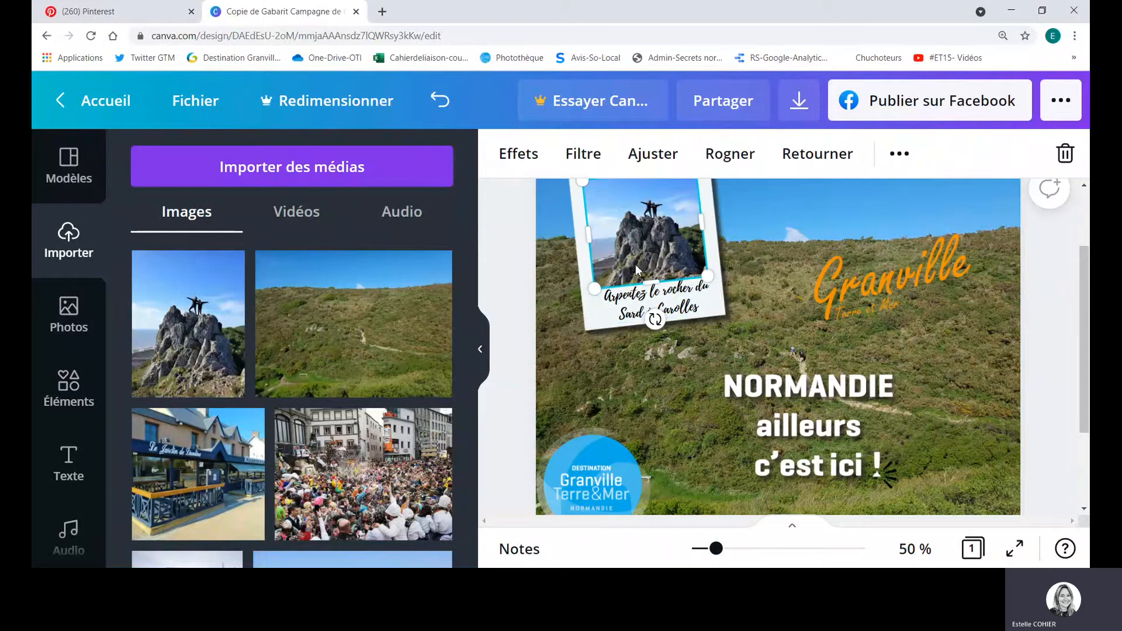
click(624, 308)
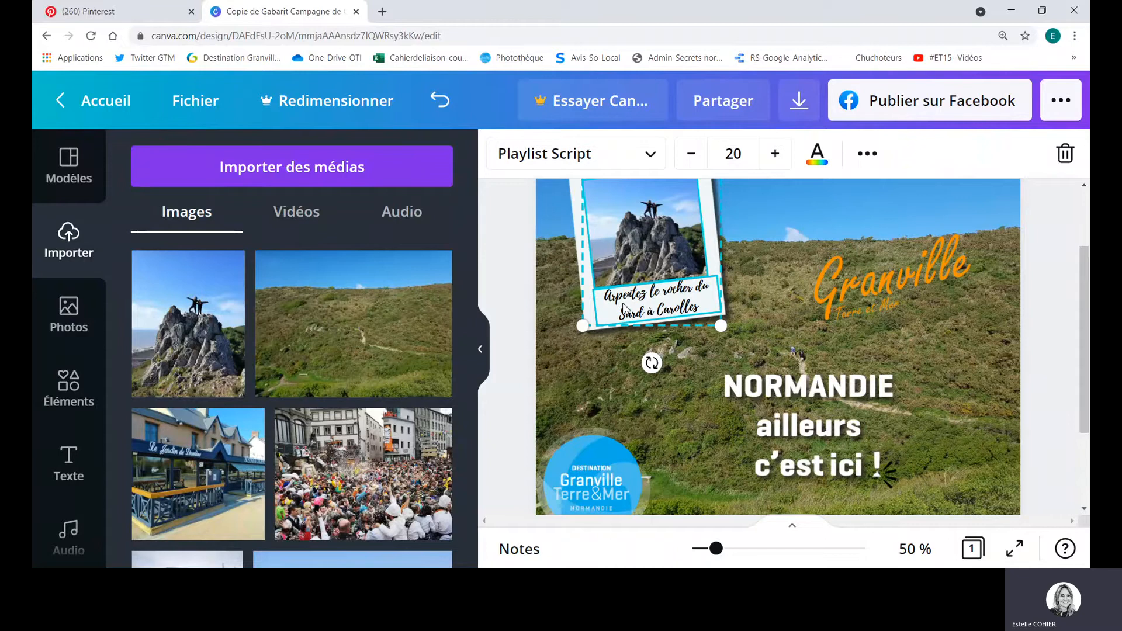
click(573, 224)
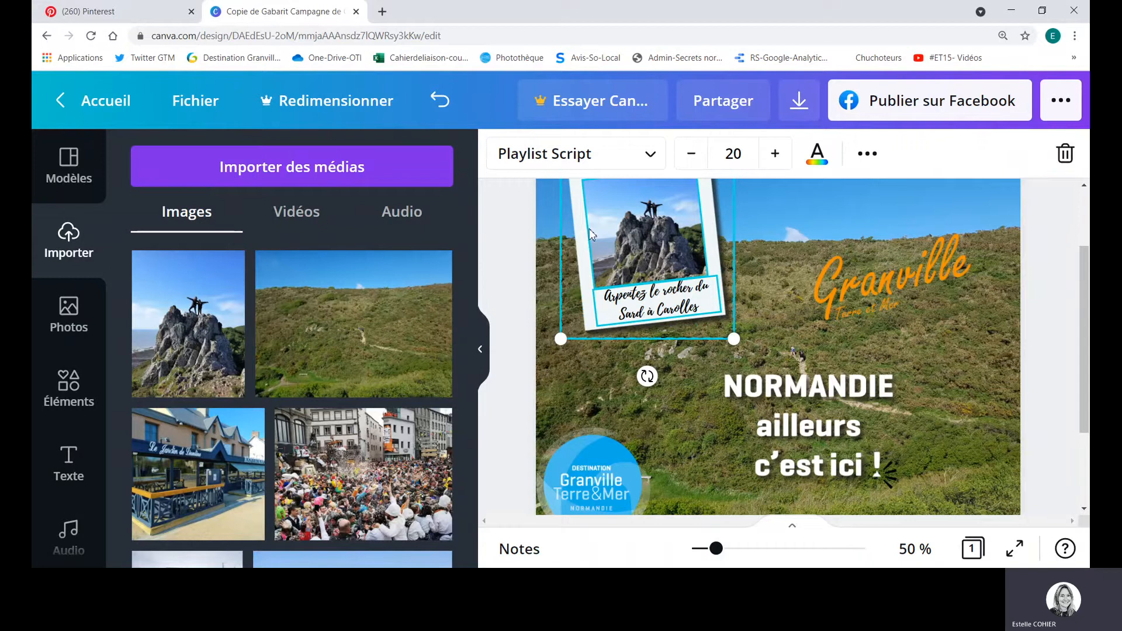
drag(590, 228, 864, 381)
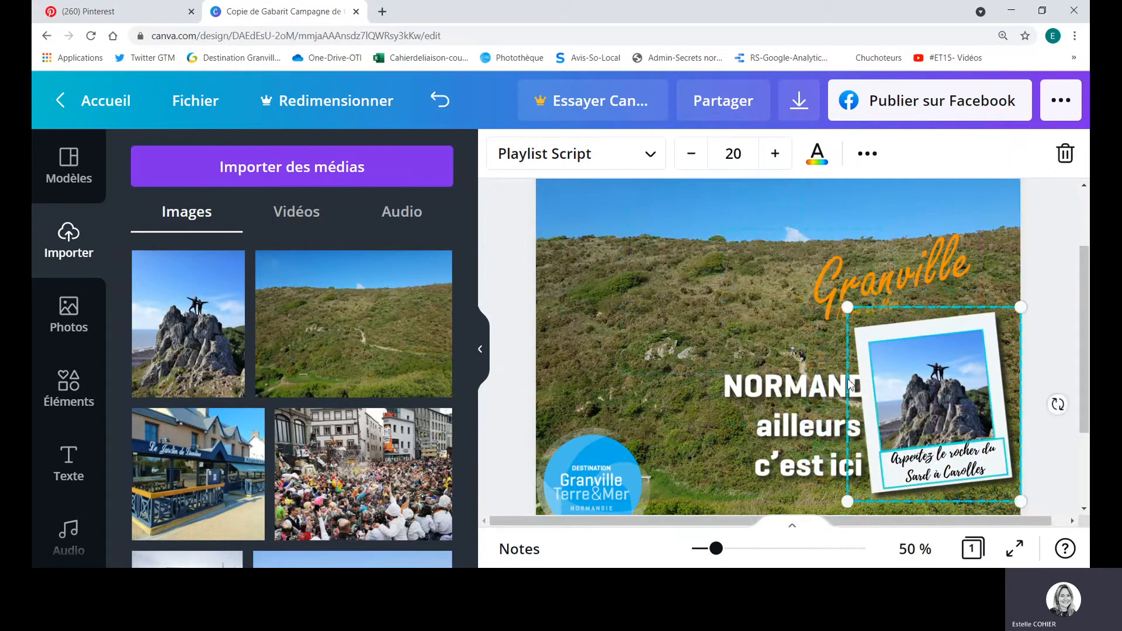
Move the "NORMANDIE ailleurs c'est ici !" slogan to the upper left part of the design, above the round Destination logo
click(779, 387)
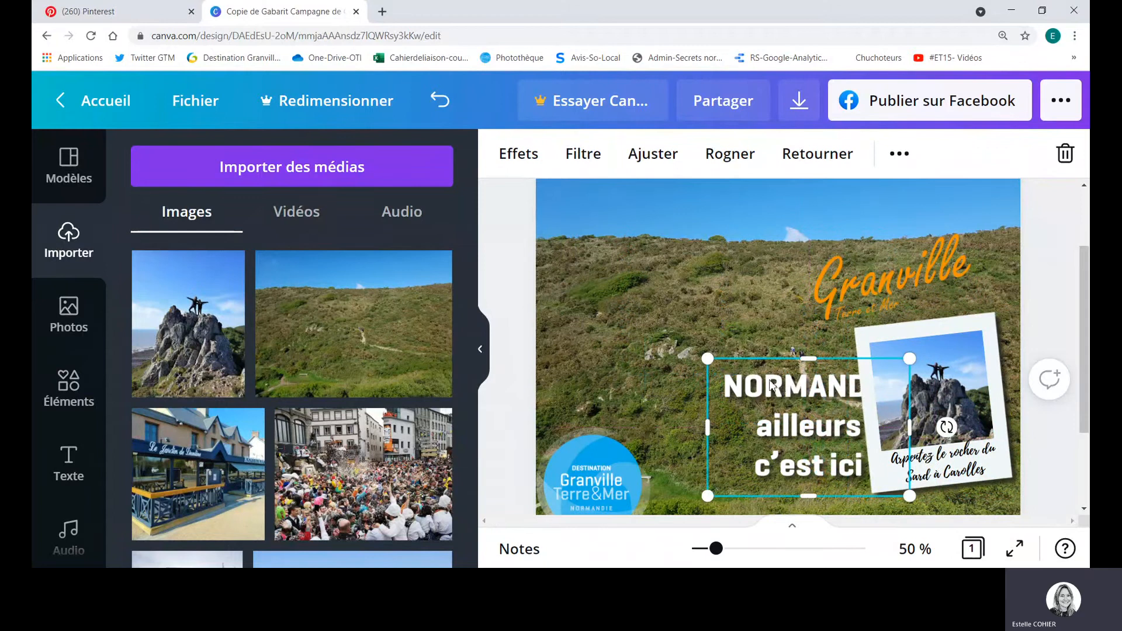
drag(779, 387, 614, 272)
click(615, 275)
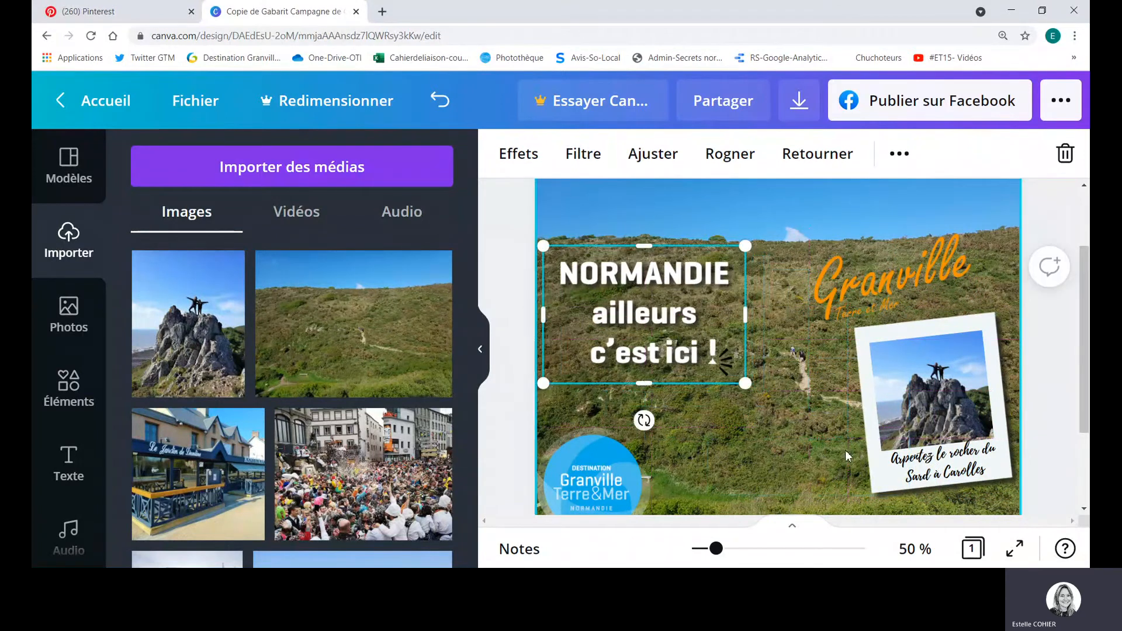
click(793, 464)
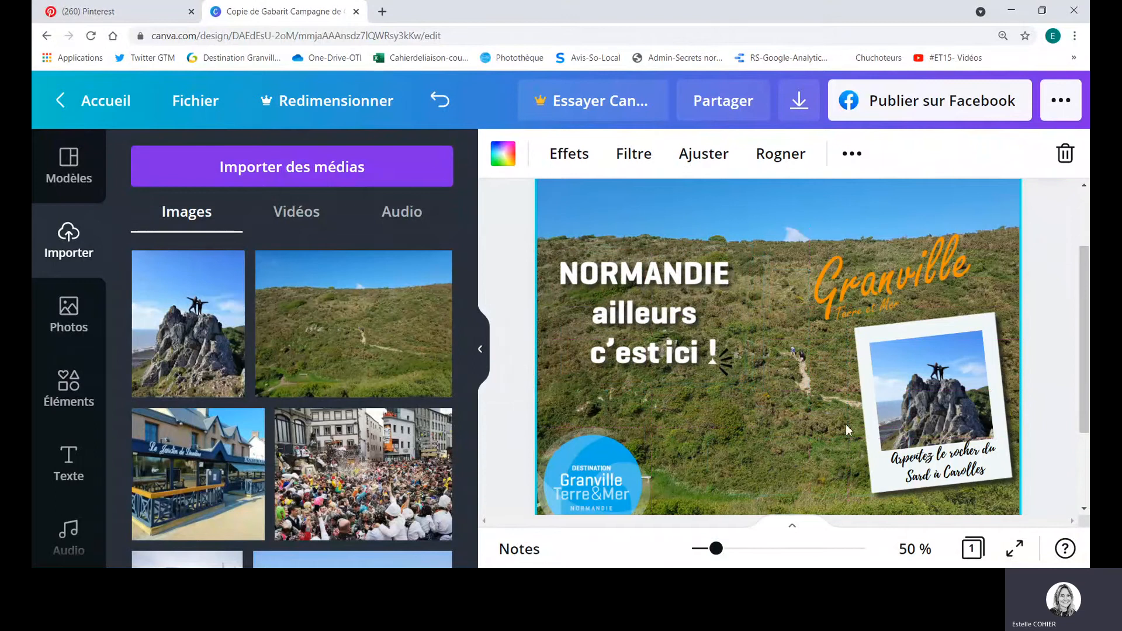
Shift the polaroid frame, photo and caption together slightly left and down, and rotate the group clockwise so it tilts the other way
click(891, 331)
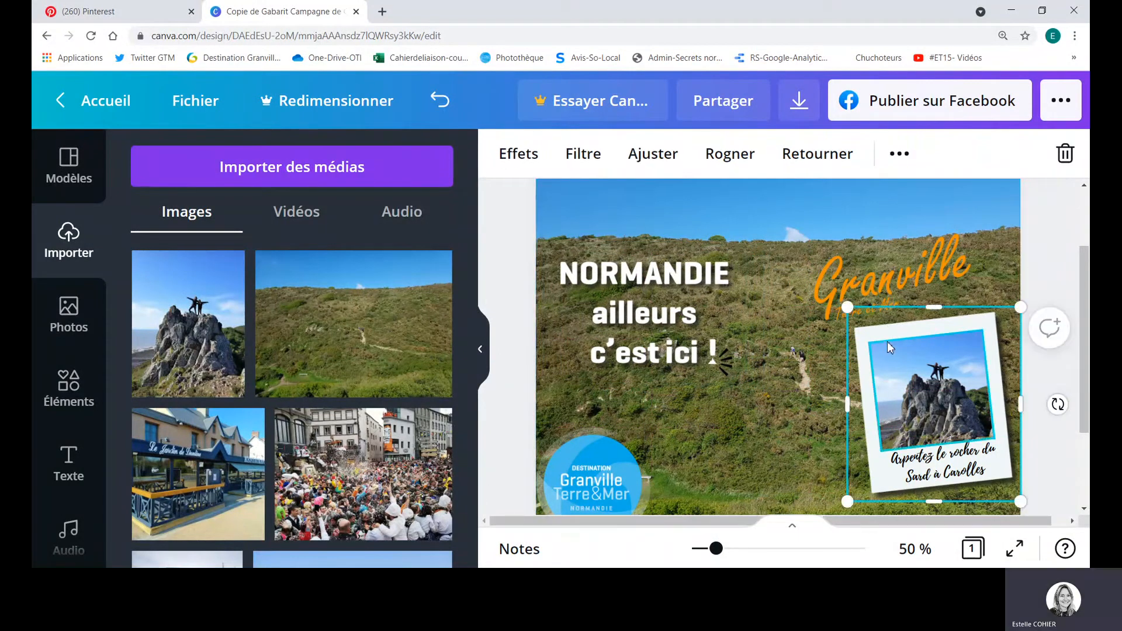
click(888, 344)
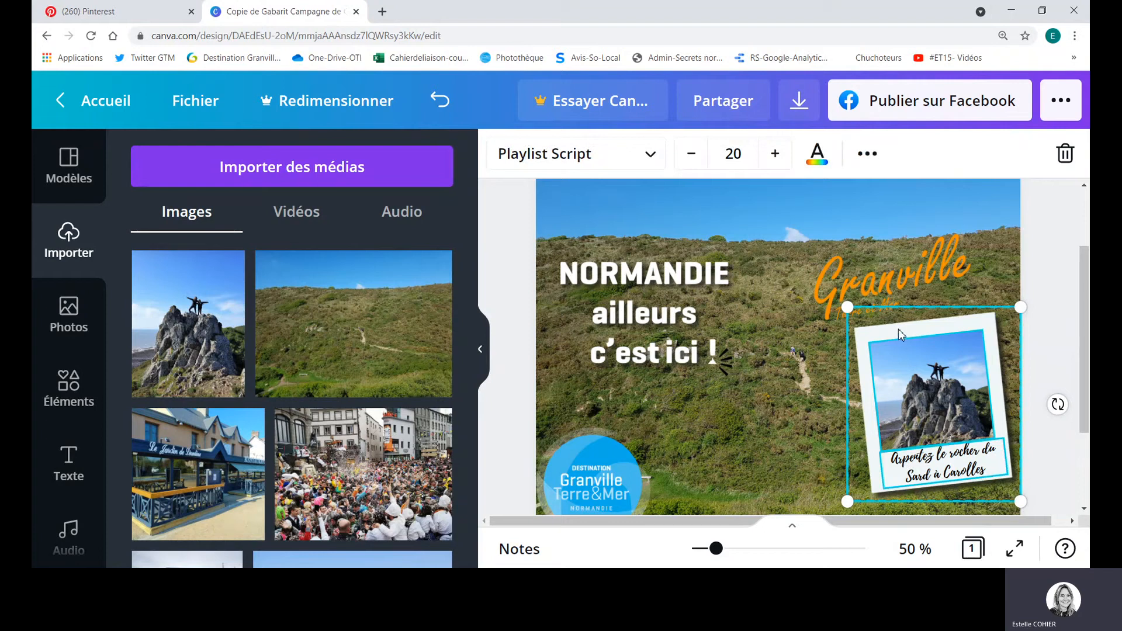
drag(896, 328, 872, 340)
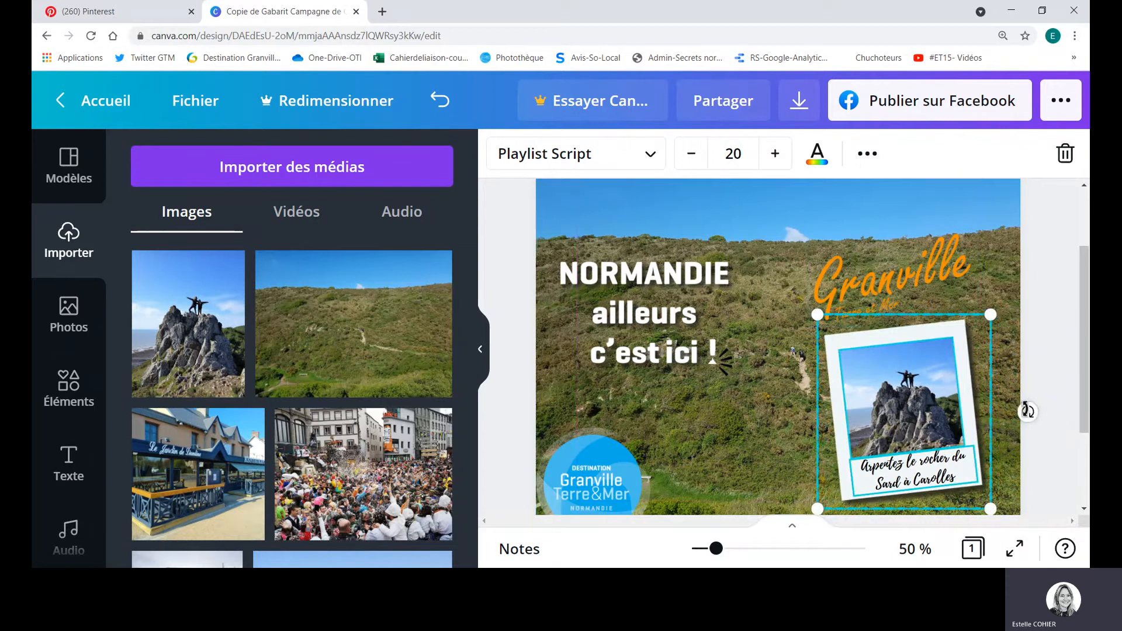
drag(1029, 414, 1033, 442)
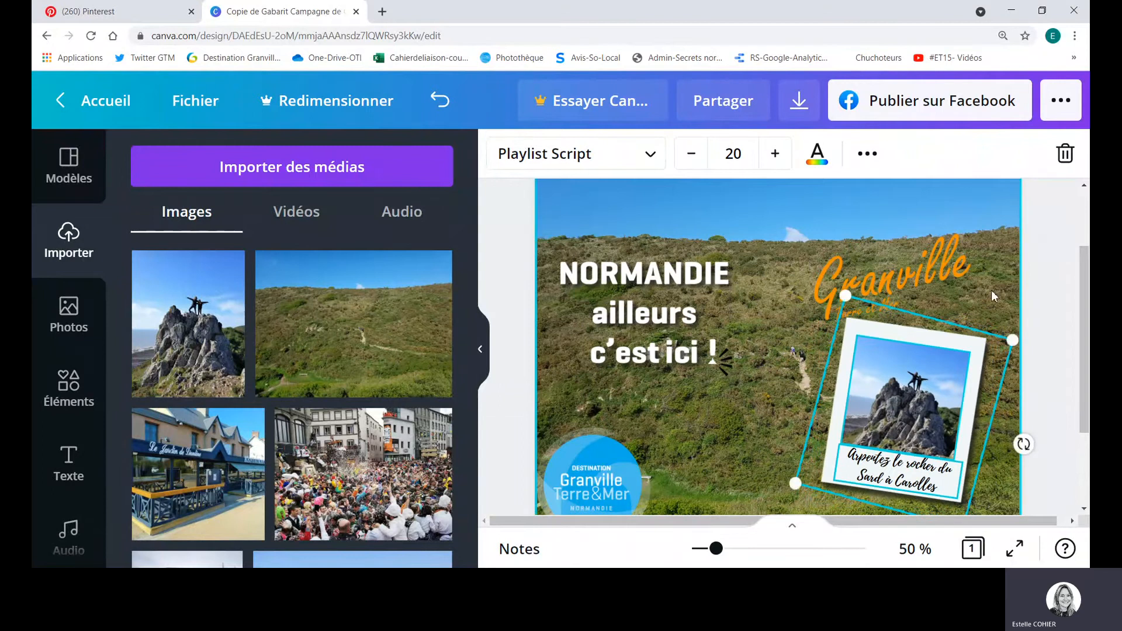
Nudge the orange Granville logo up and left, clear of the polaroid, and raise the slogan closer to the sky
click(991, 290)
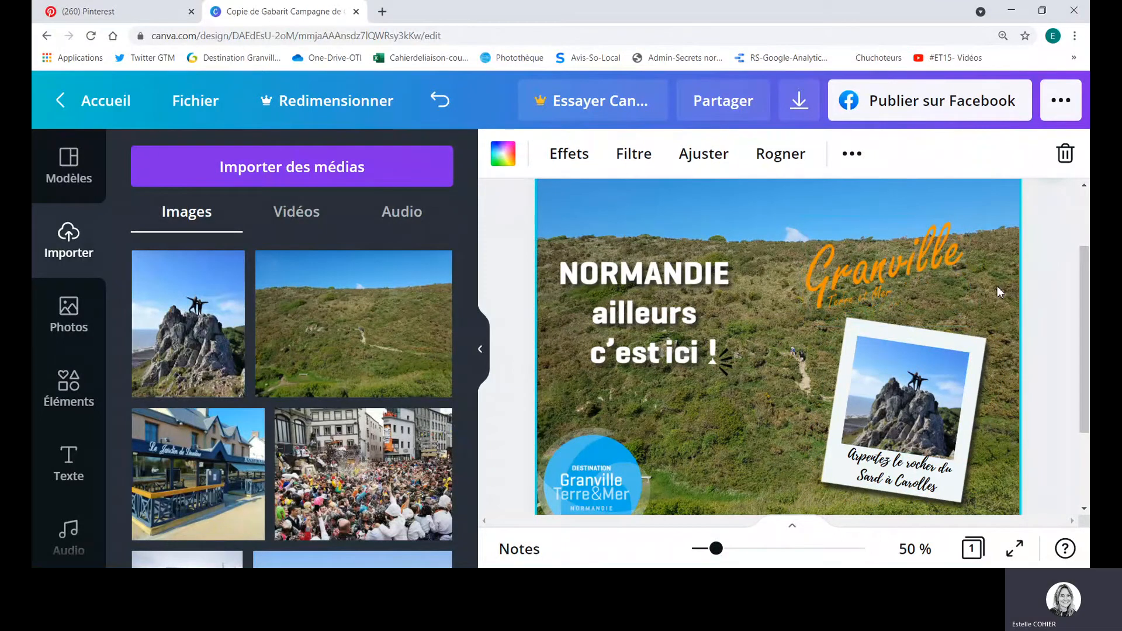
key(ctrl+minus)
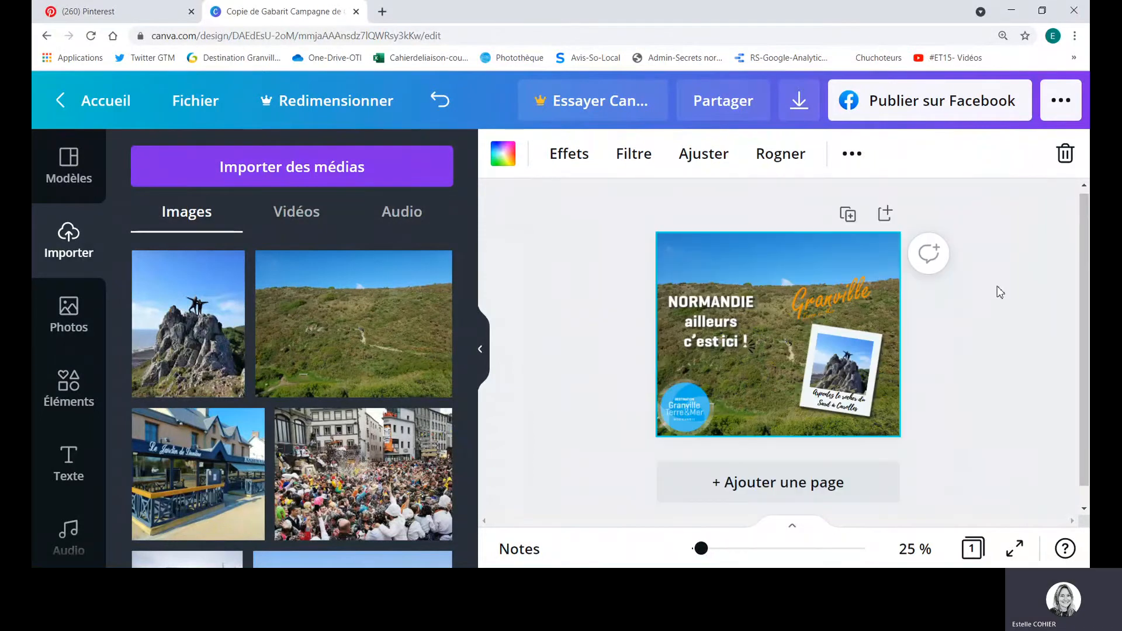
key(ctrl+plus)
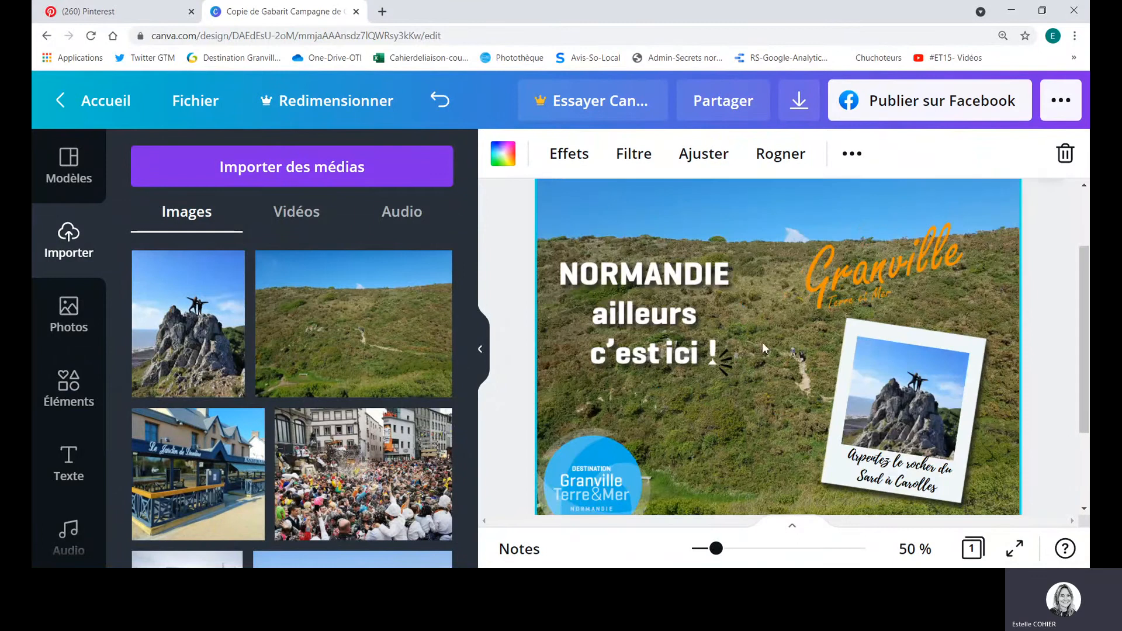
click(704, 412)
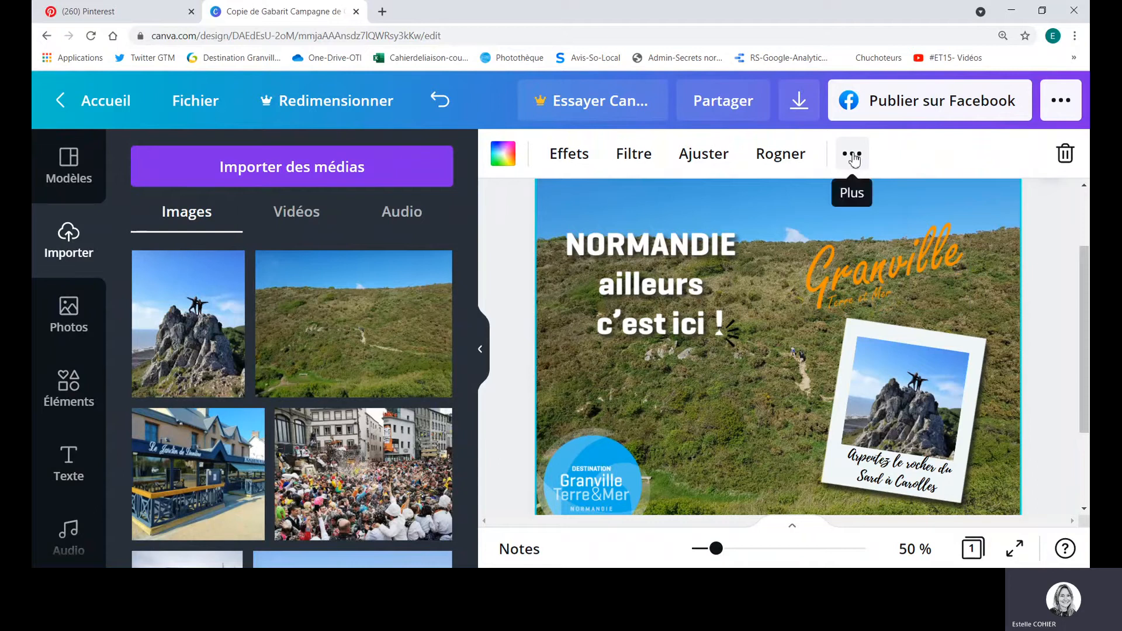
Download the finished design as a JPG and open the downloaded image file
click(1059, 114)
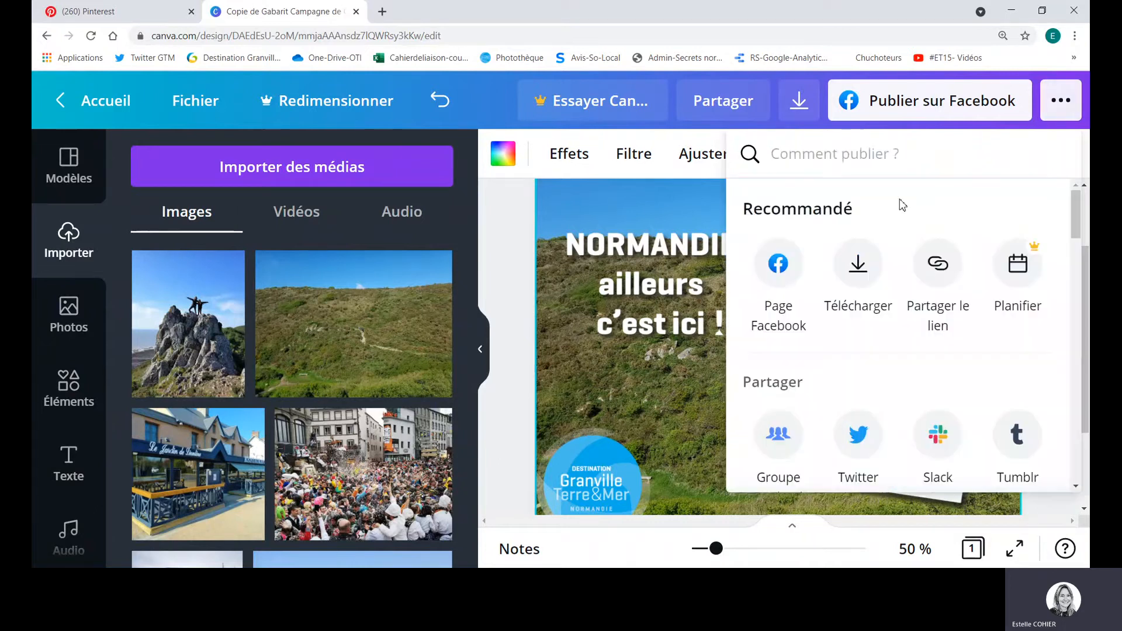
click(859, 266)
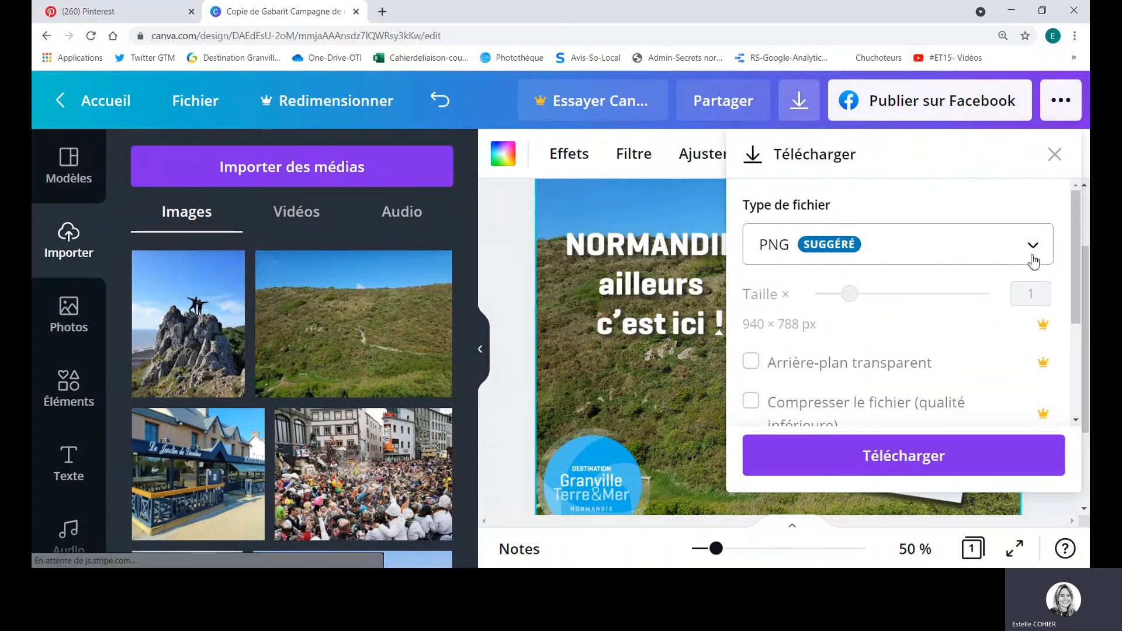
click(1034, 249)
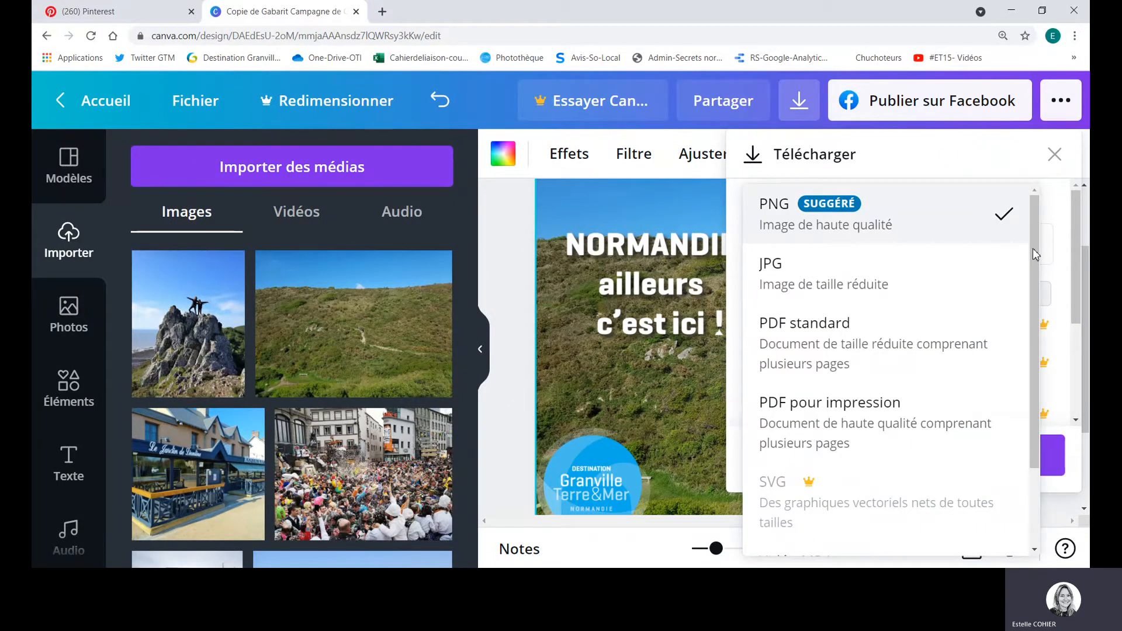
click(860, 288)
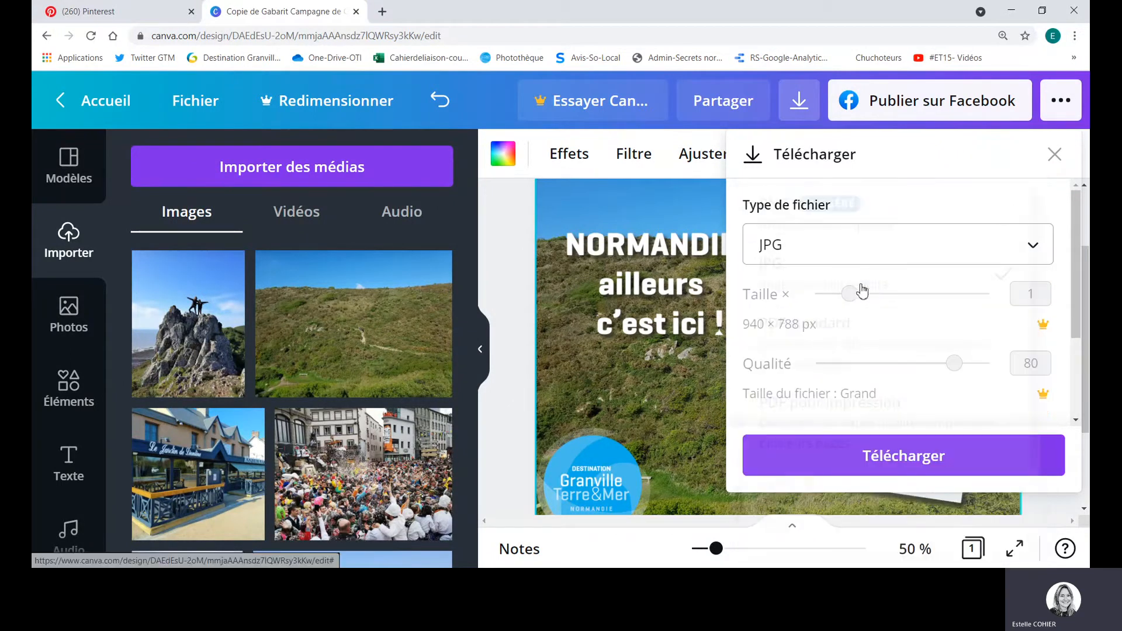
click(888, 466)
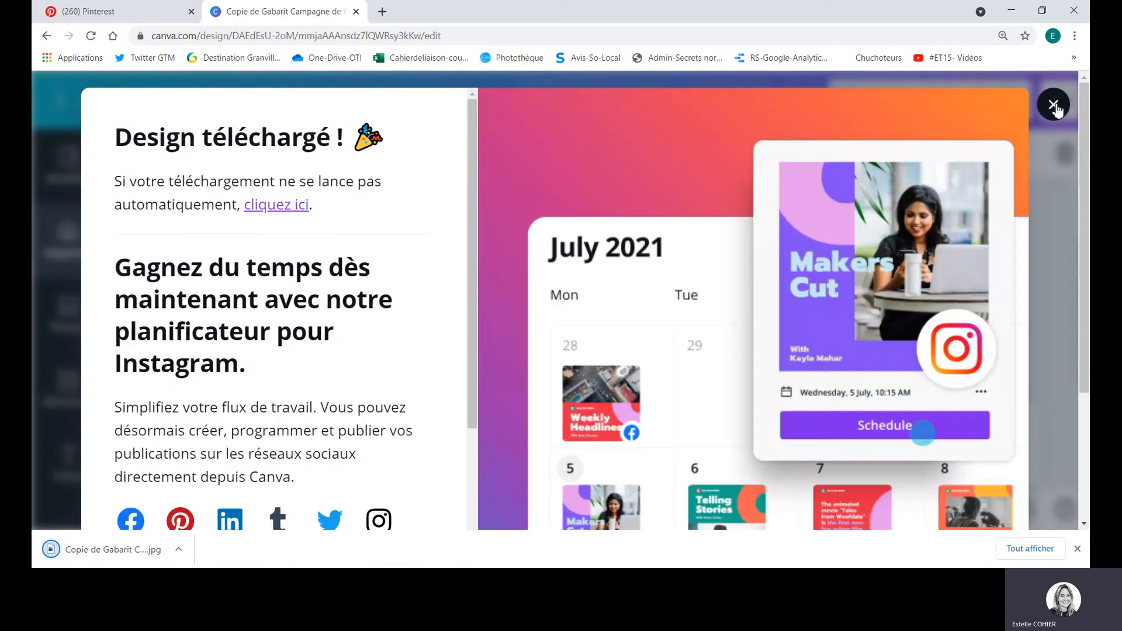
click(1053, 105)
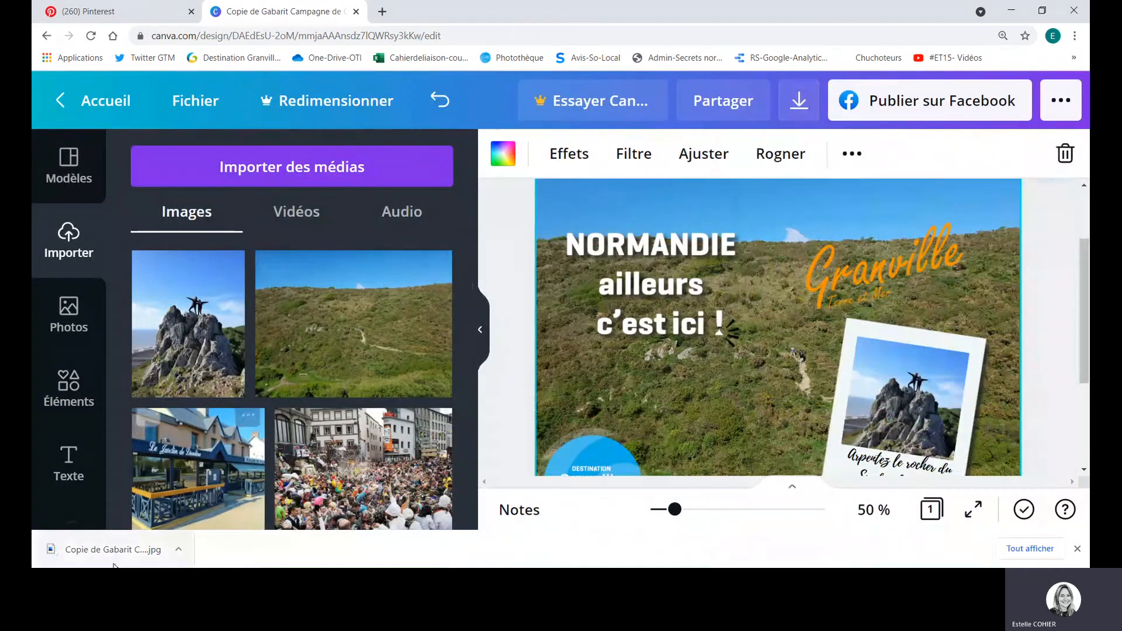
click(115, 555)
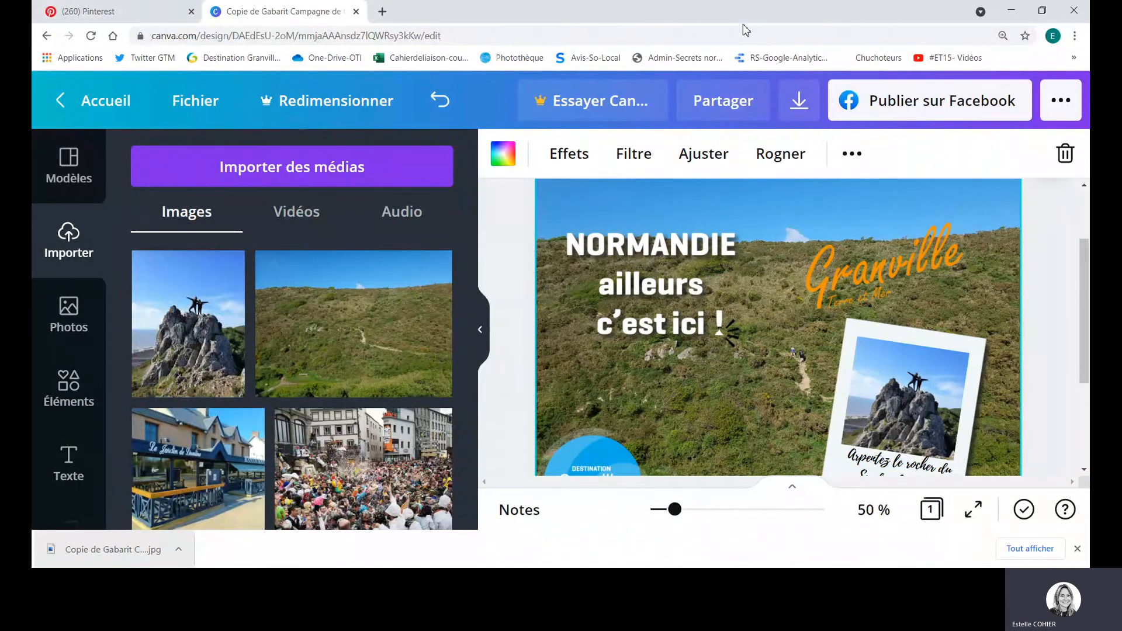
Go to the list of all designs, check the options for the copy with the slogan at upper left, and reopen it for editing
click(84, 107)
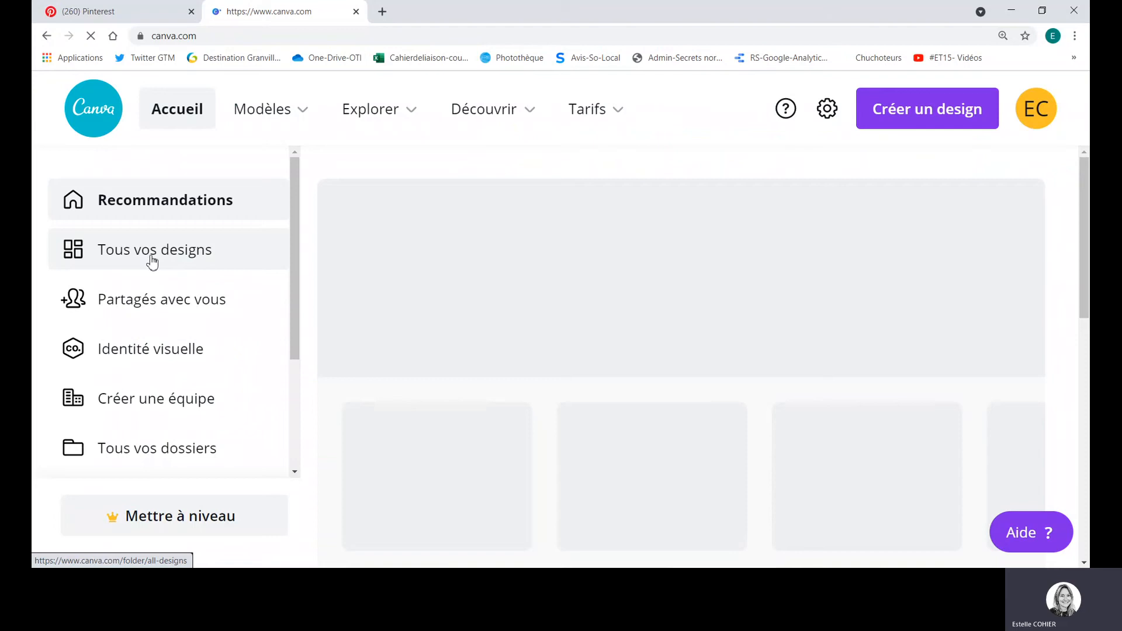
click(152, 262)
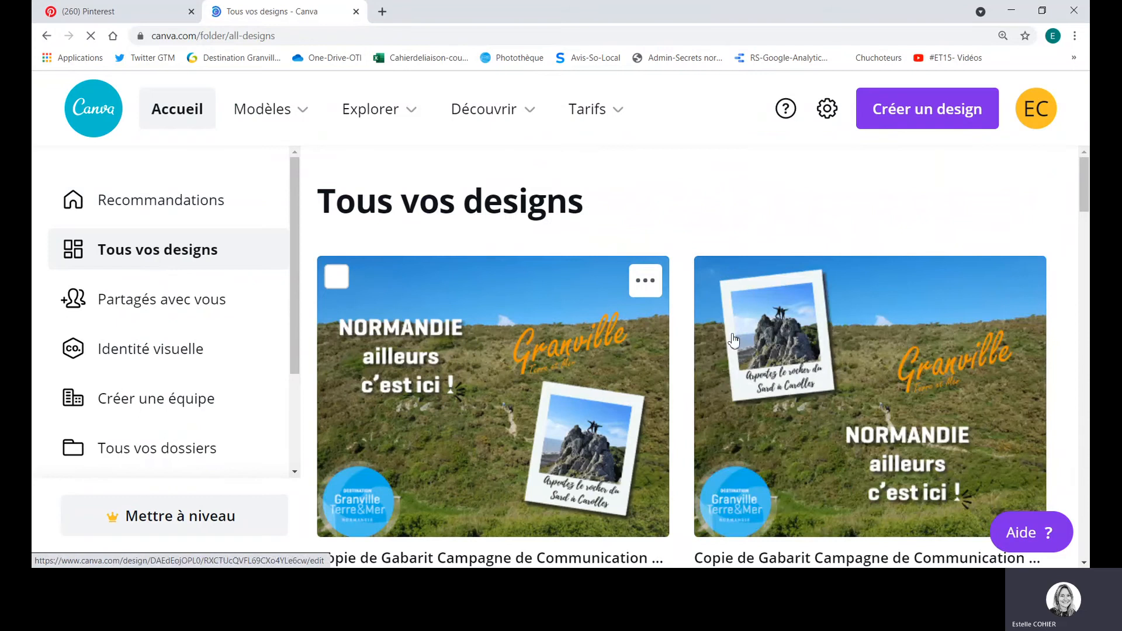
click(645, 281)
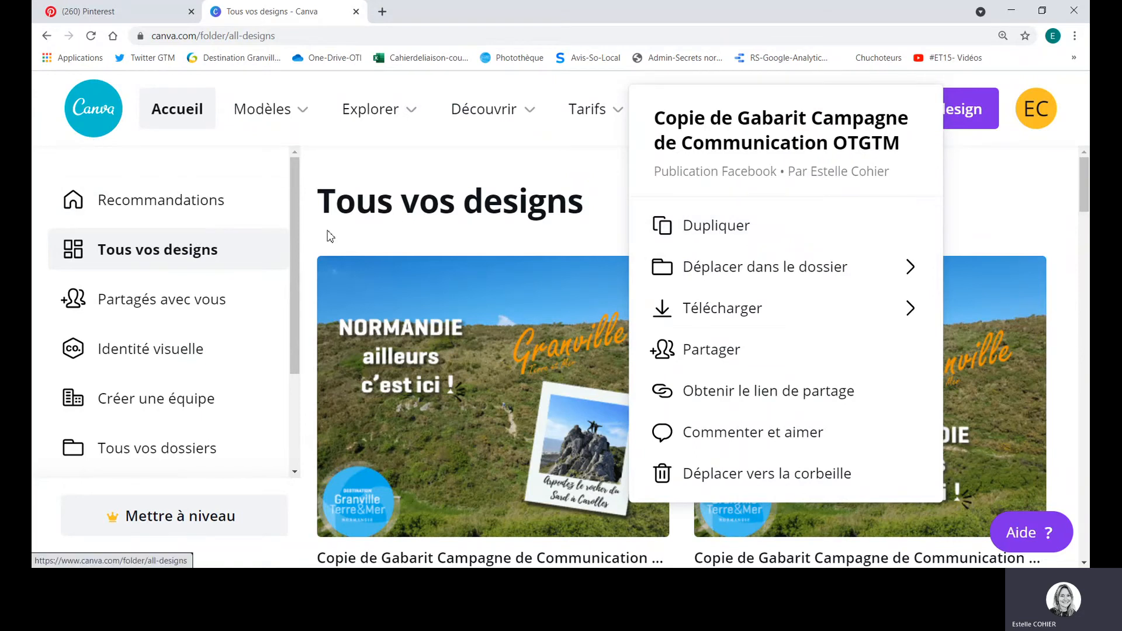
click(388, 302)
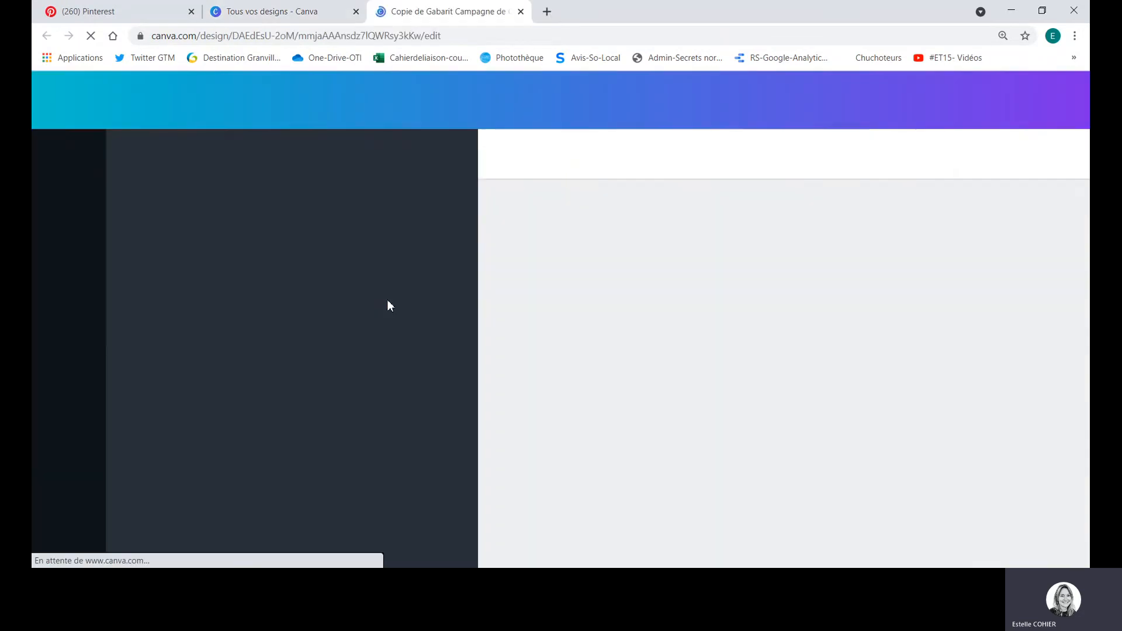